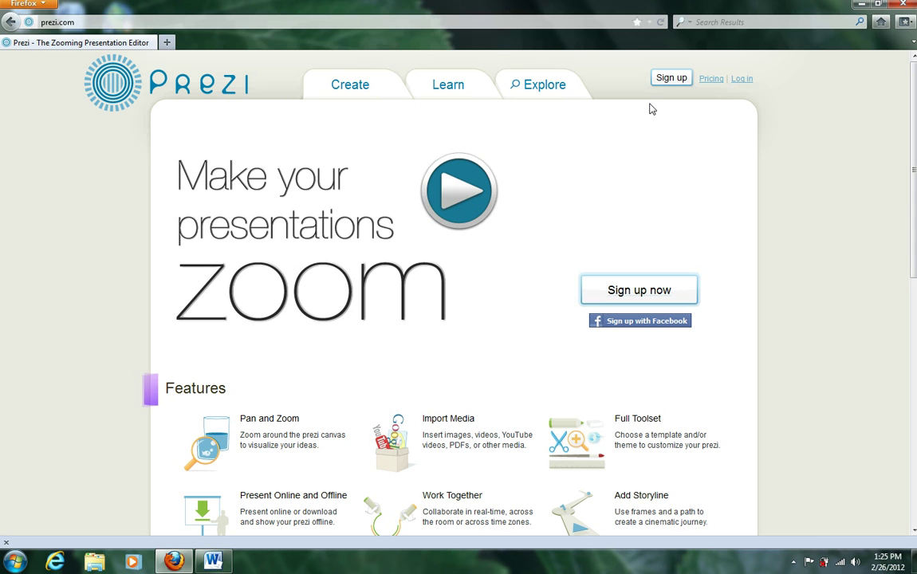
Step: Go to the Prezi.com Log in page from the prezi.com home page
{"action": "left_click", "coordinate": [743, 79]}
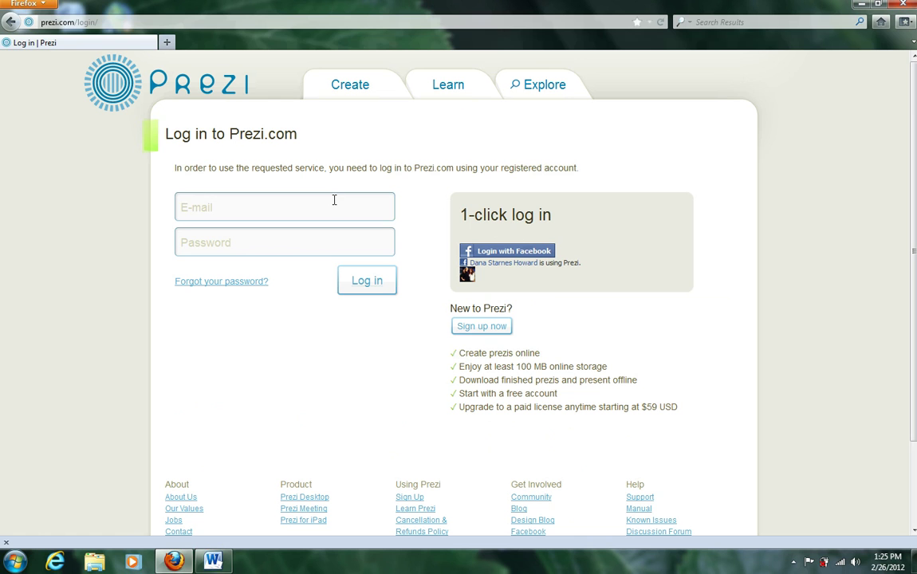
Step: Sign in with the account e-mail and password to reach the Your prezis page
{"action": "left_click", "coordinate": [334, 200]}
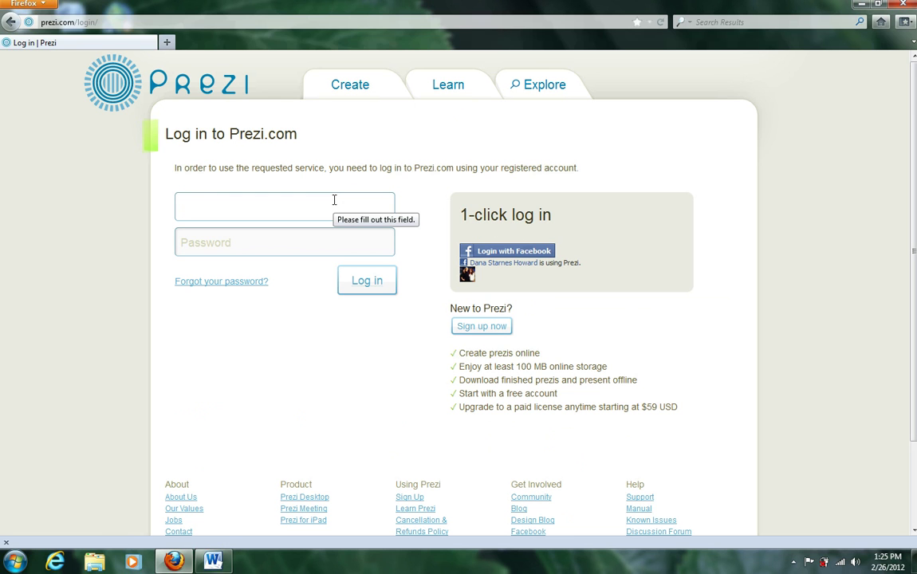
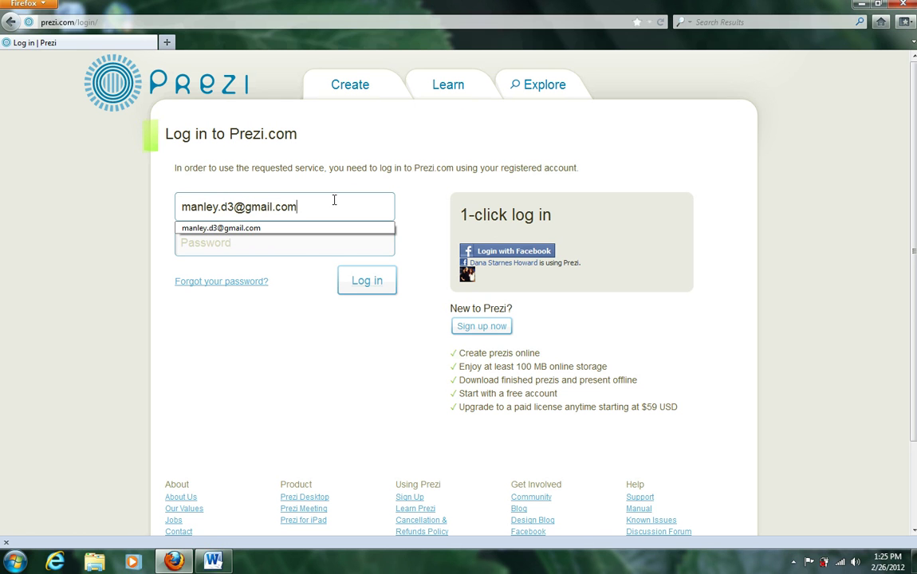
{"action": "key", "text": "Tab"}
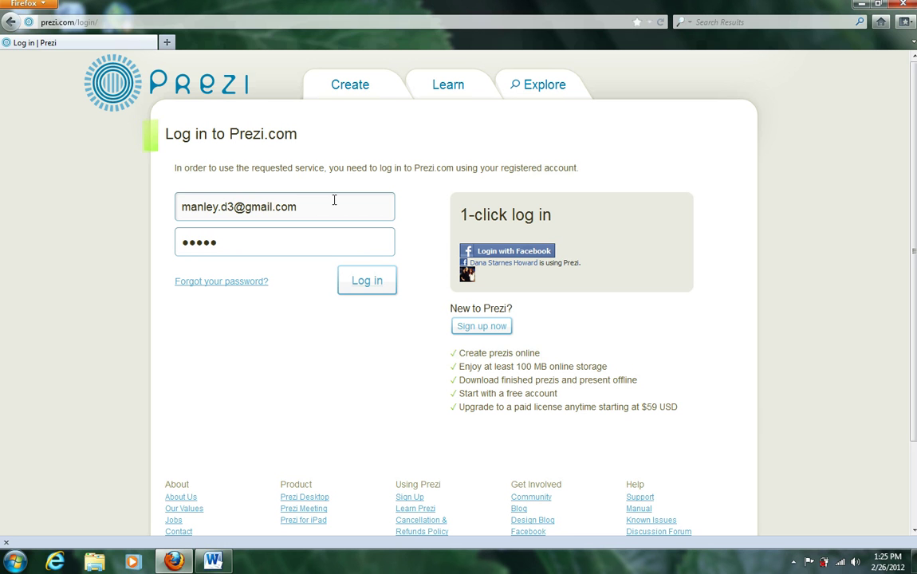
{"action": "left_click", "coordinate": [371, 292]}
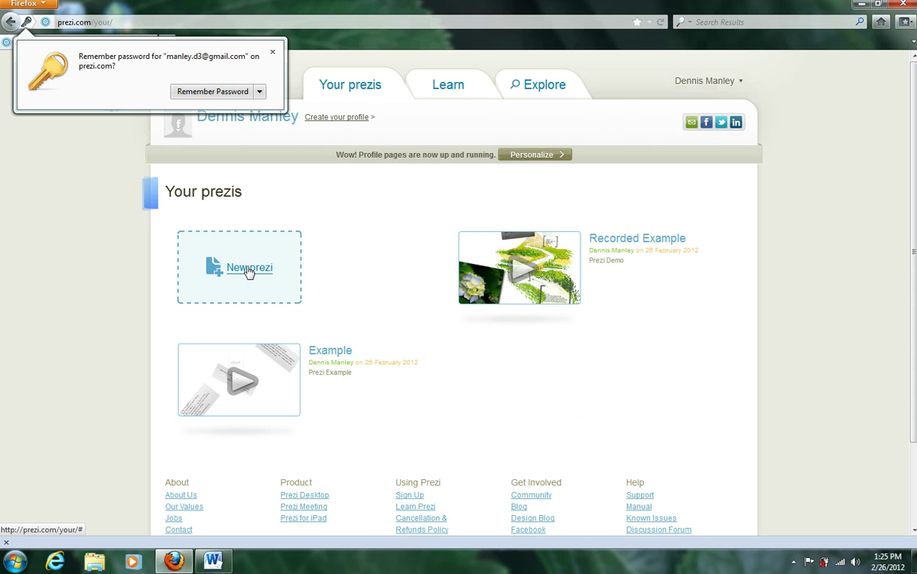
Step: Create a new prezi titled 'Video Example' with the description 'Prezi Demo'
{"action": "left_click", "coordinate": [249, 270]}
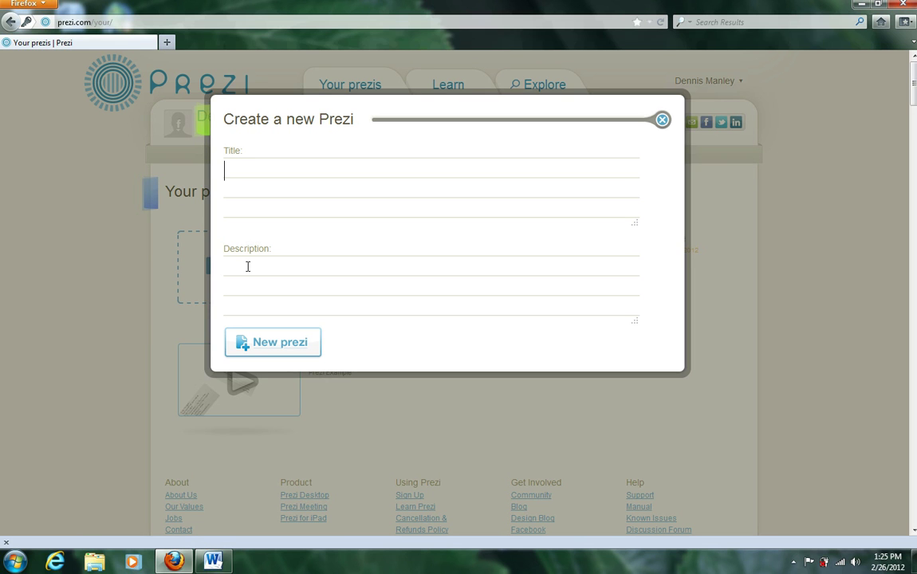
{"action": "type", "text": "Video Example"}
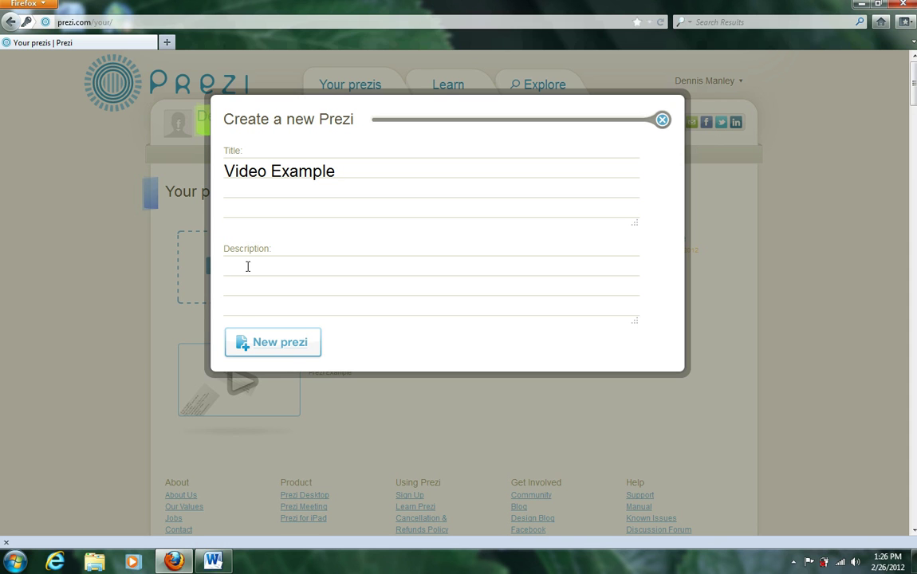
{"action": "left_click", "coordinate": [248, 265]}
{"action": "type", "text": "Prezi Demo"}
{"action": "left_click", "coordinate": [280, 345]}
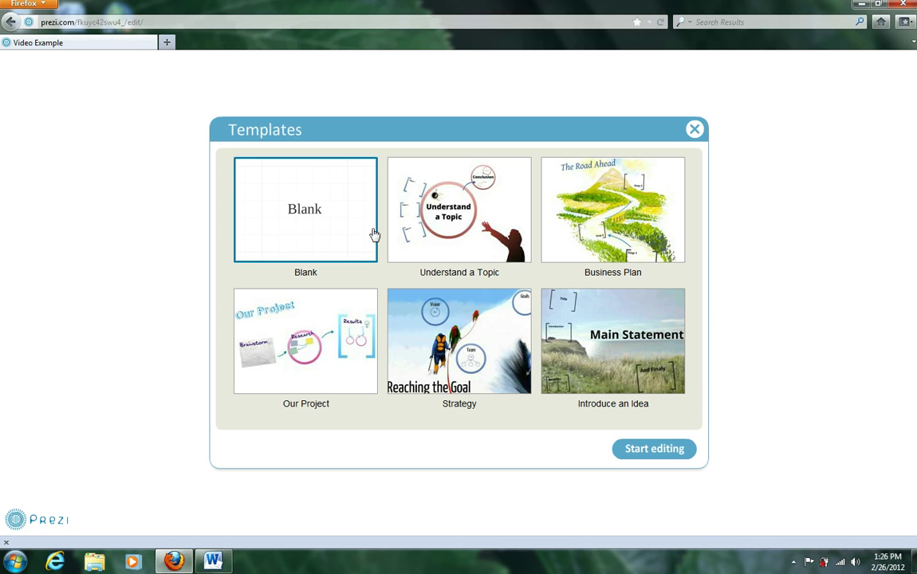
Step: Start editing with the Blank template, then bring up the Sermon Presentation Example document in Word
{"action": "left_click", "coordinate": [648, 450]}
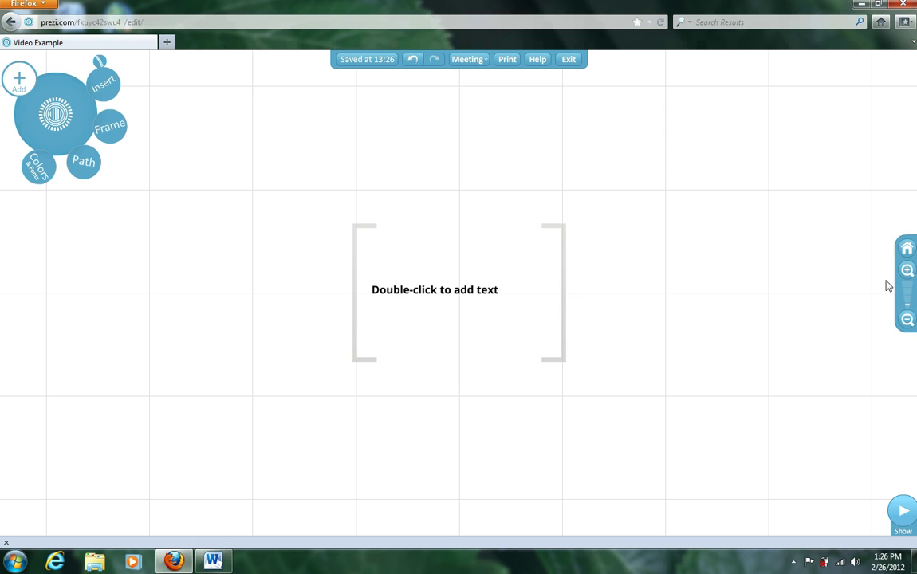
{"action": "left_click", "coordinate": [907, 320]}
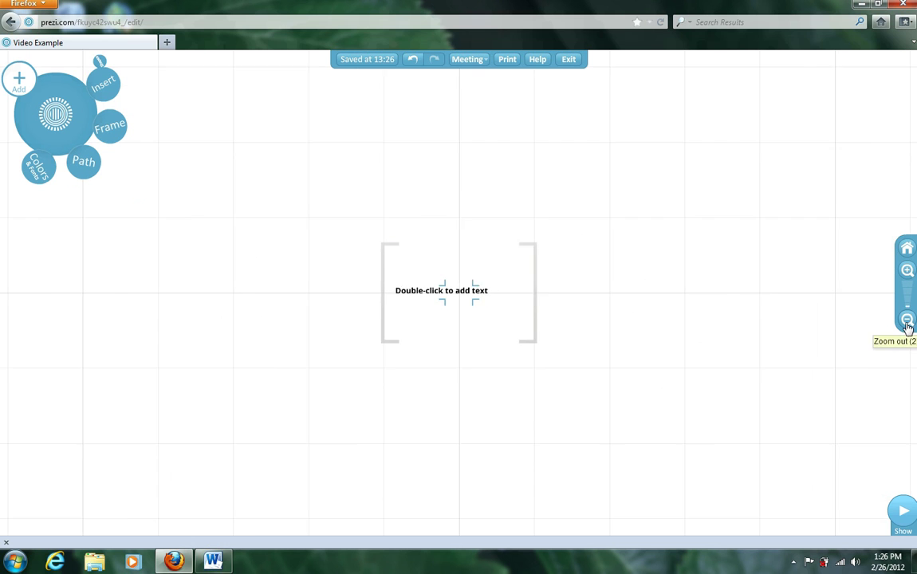
{"action": "left_click", "coordinate": [907, 271]}
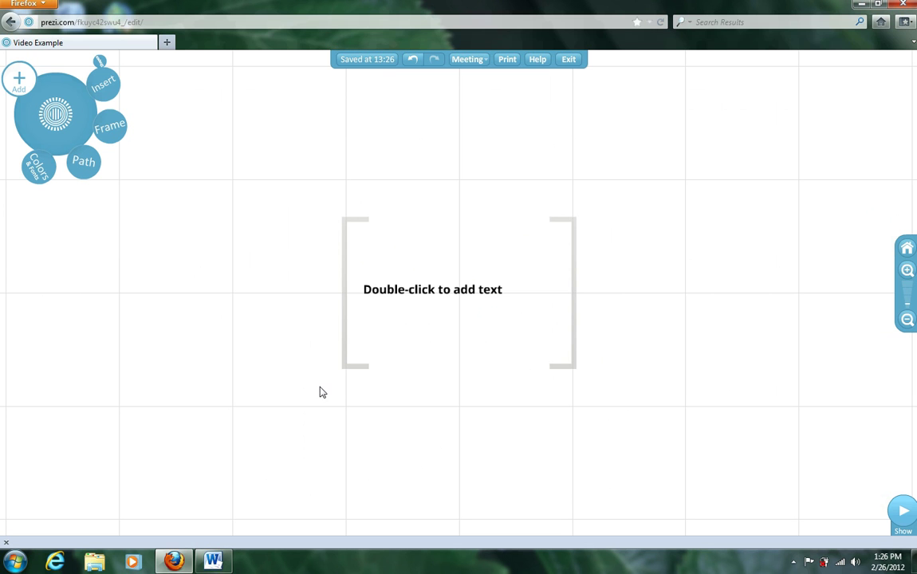
{"action": "left_click", "coordinate": [214, 560]}
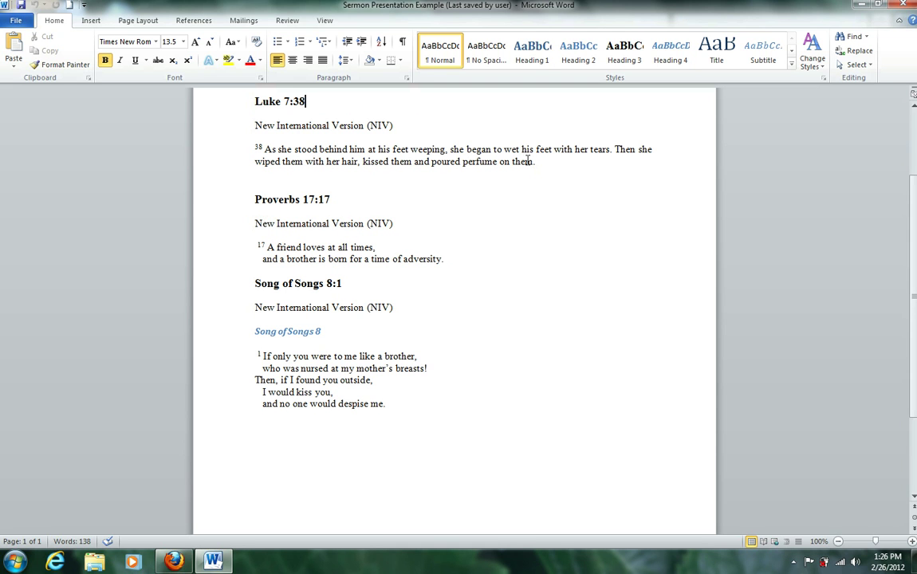
Step: Select part of the Luke 7:38 verse in Word, then return to the prezi in Firefox
{"action": "left_click_drag", "start_coordinate": [540, 162], "coordinate": [350, 150]}
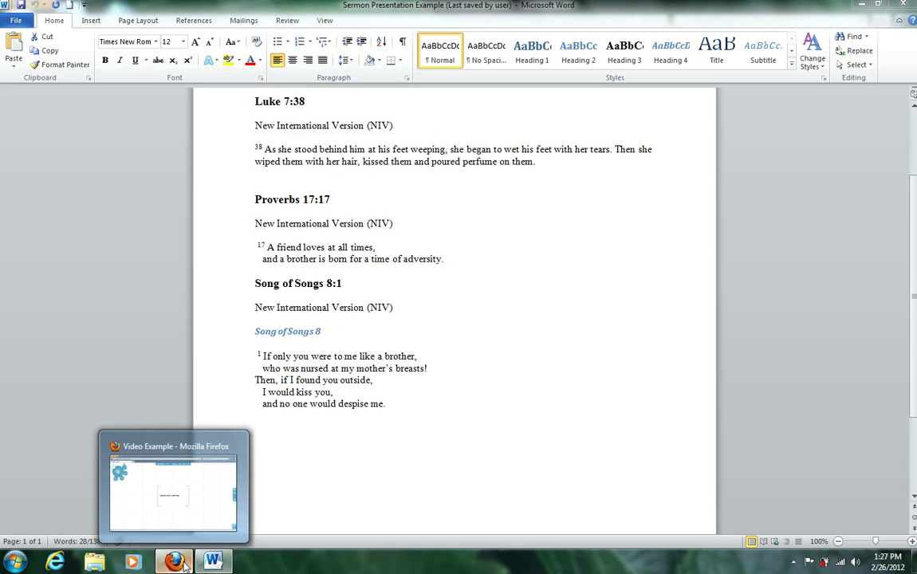
{"action": "left_click", "coordinate": [184, 564]}
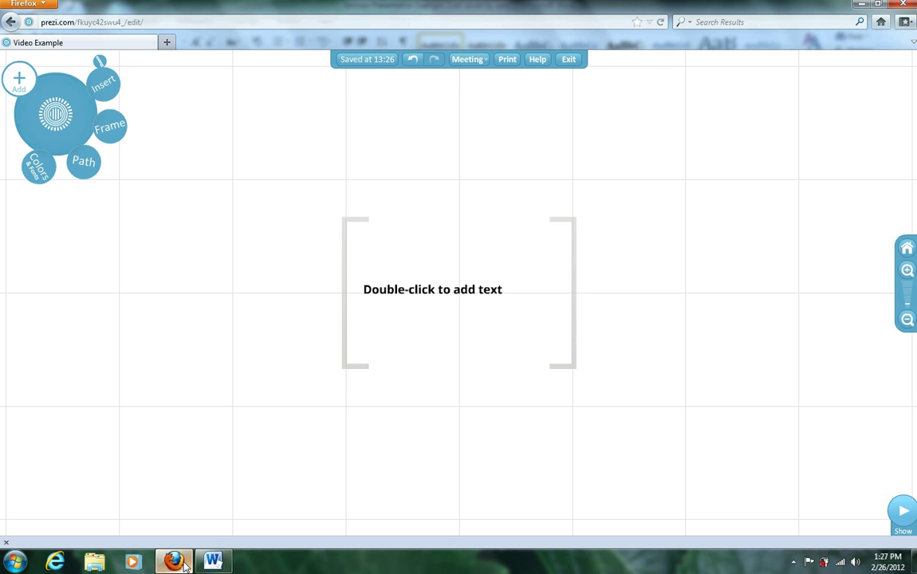
Step: Title the starter frame 'Prezi Demonstration', enlarge it and centre it in the frame
{"action": "double_click", "coordinate": [436, 297]}
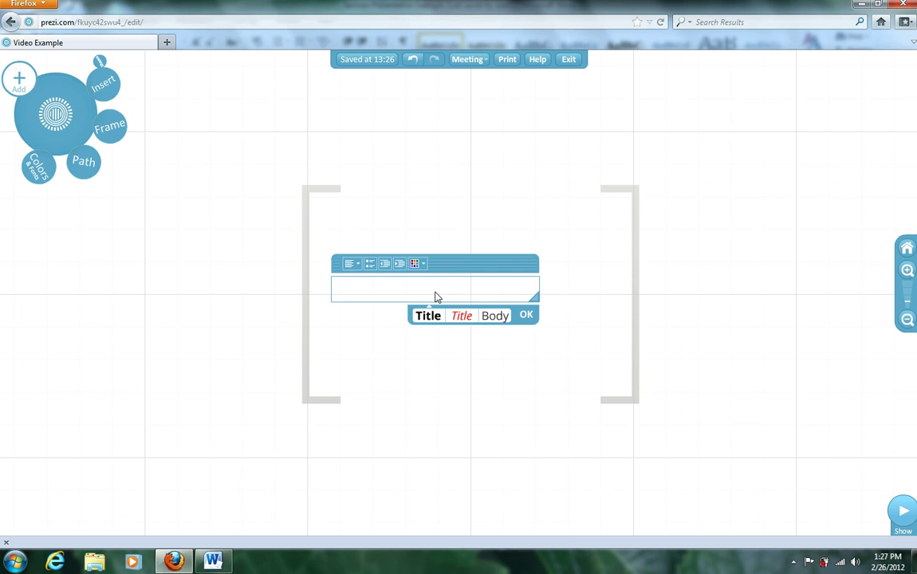
{"action": "type", "text": "Prezi"}
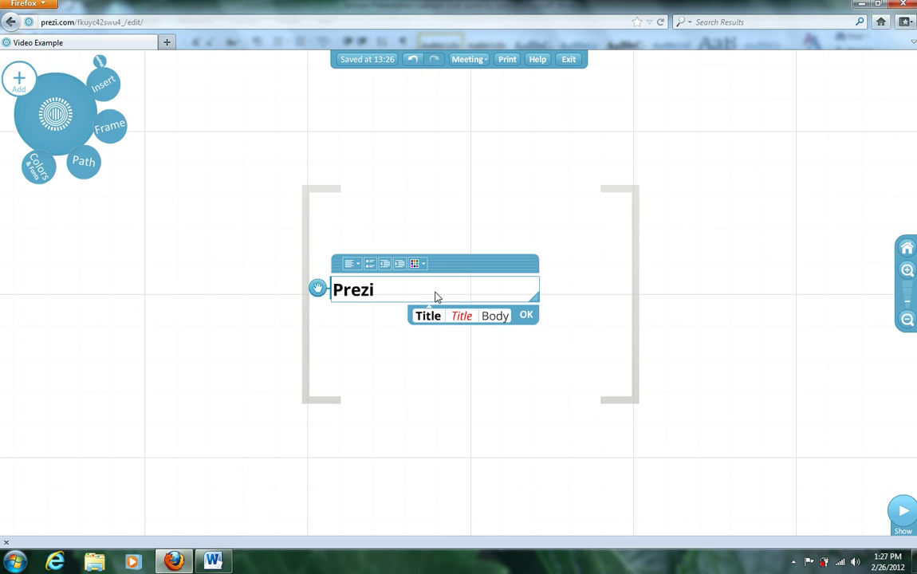
{"action": "type", "text": " Demonstr"}
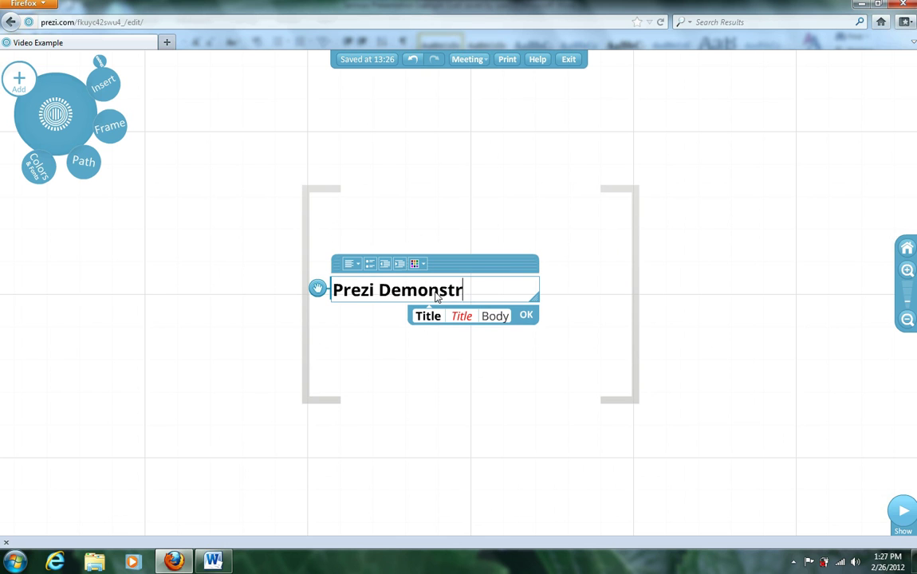
{"action": "type", "text": "ation"}
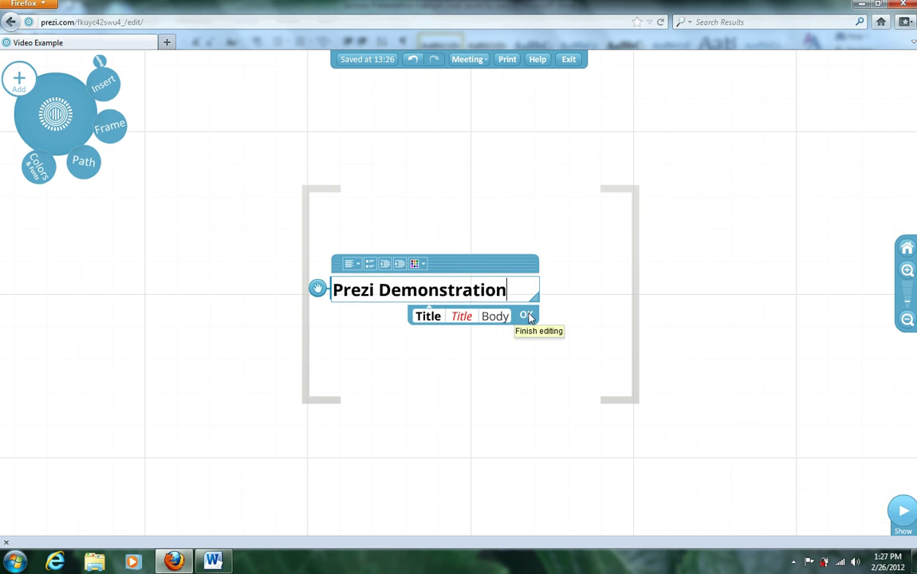
{"action": "left_click", "coordinate": [528, 316]}
{"action": "left_click", "coordinate": [485, 292]}
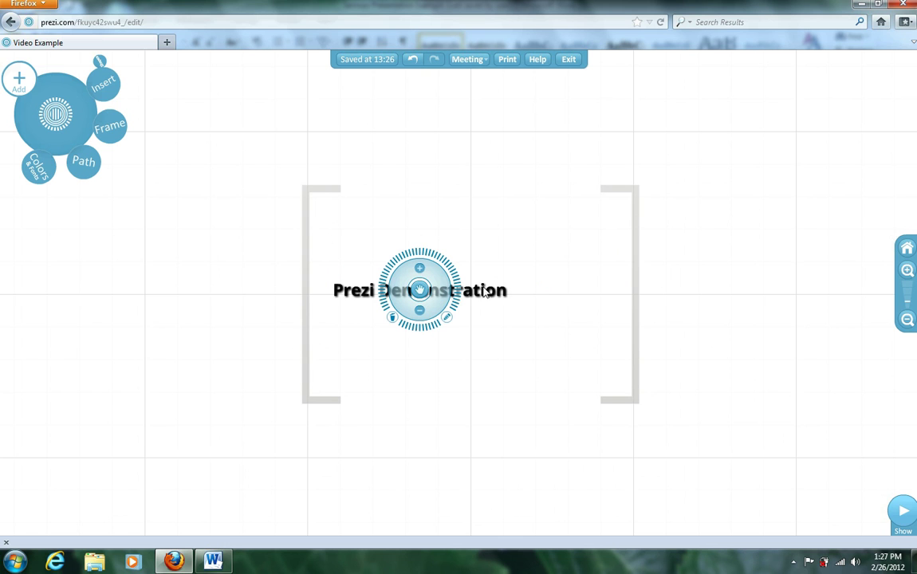
{"action": "left_click", "coordinate": [420, 271]}
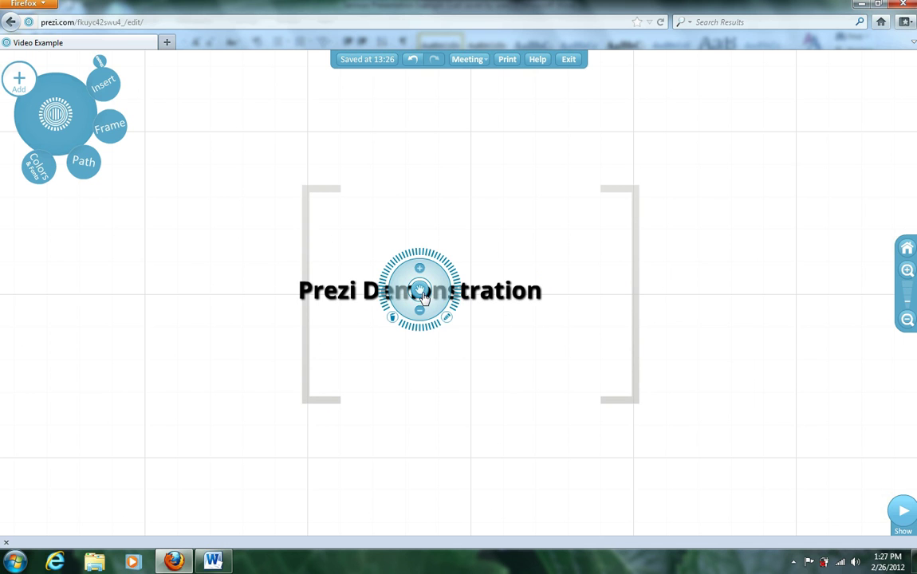
{"action": "left_click", "coordinate": [423, 295]}
{"action": "left_click_drag", "start_coordinate": [423, 295], "coordinate": [477, 295]}
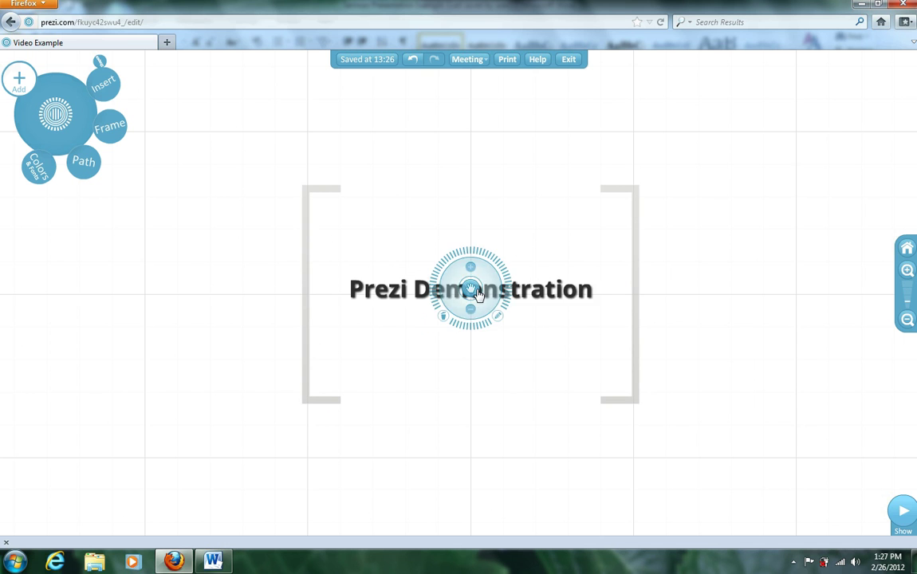
Step: Start an empty text box on free canvas to the right of the title frame
{"action": "left_click", "coordinate": [407, 231]}
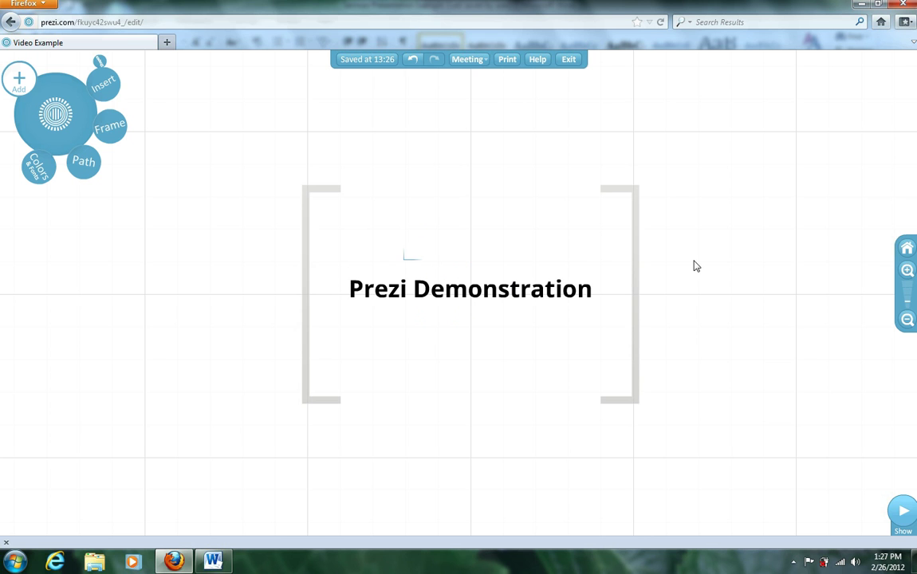
{"action": "left_click_drag", "start_coordinate": [712, 276], "coordinate": [473, 326]}
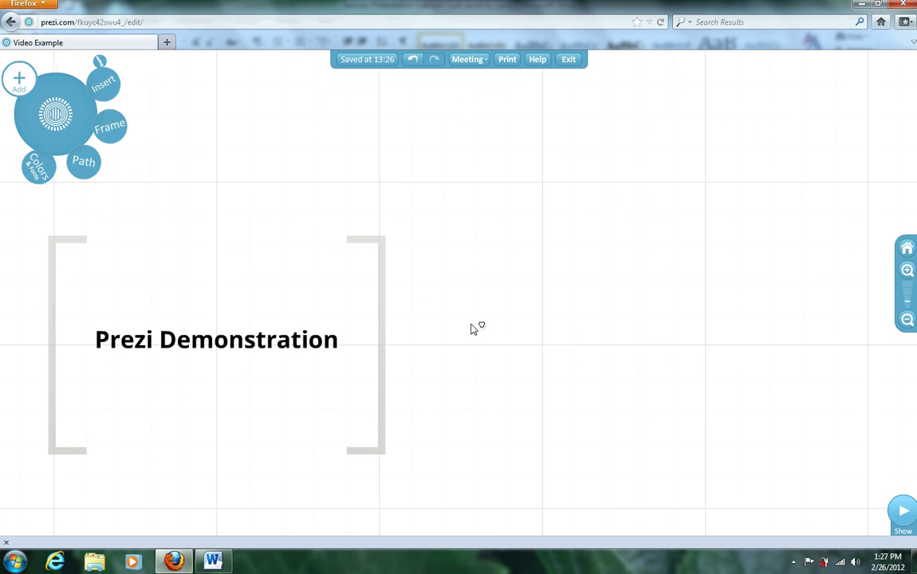
{"action": "double_click", "coordinate": [529, 162]}
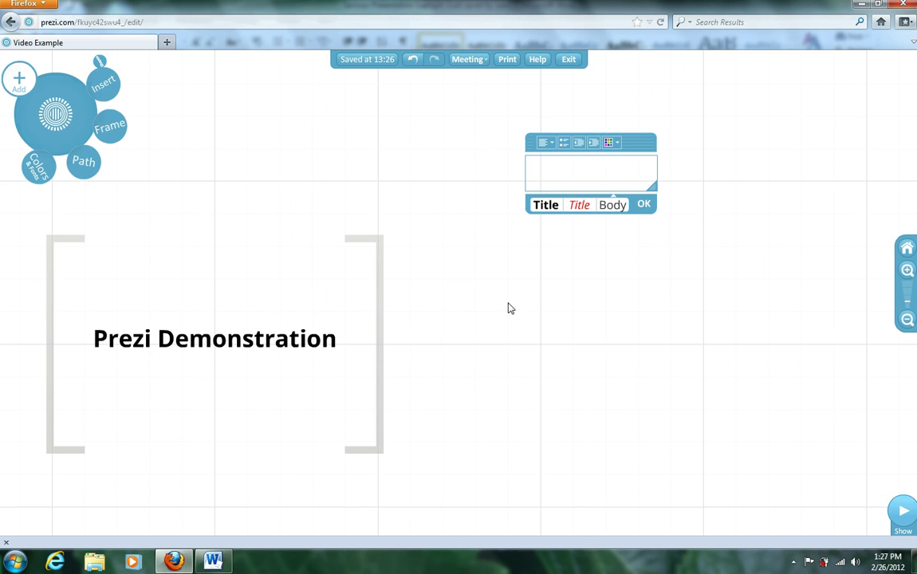
Step: Select the whole Luke 7:38 entry with its heading and version line in Word and copy it
{"action": "left_click", "coordinate": [222, 563]}
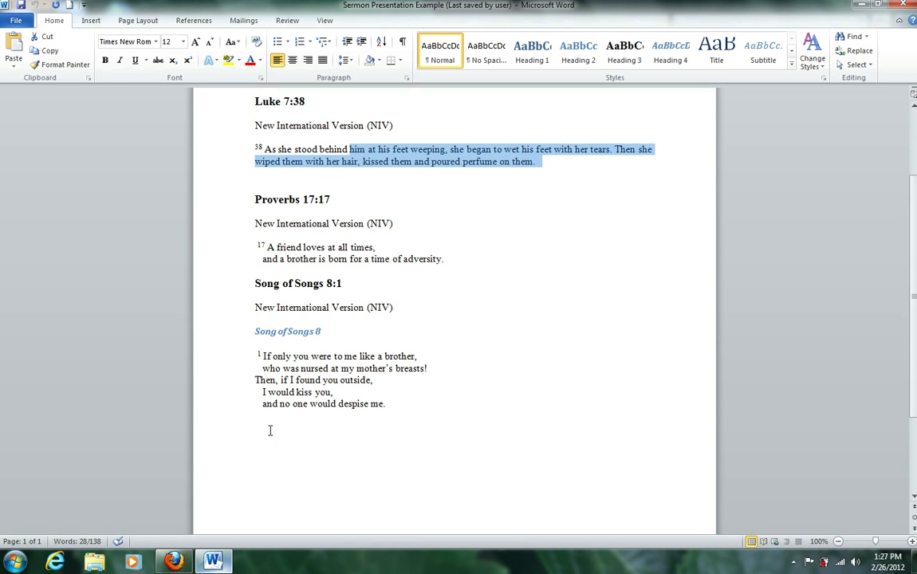
{"action": "left_click", "coordinate": [551, 164]}
{"action": "left_click", "coordinate": [467, 150], "text": "shift"}
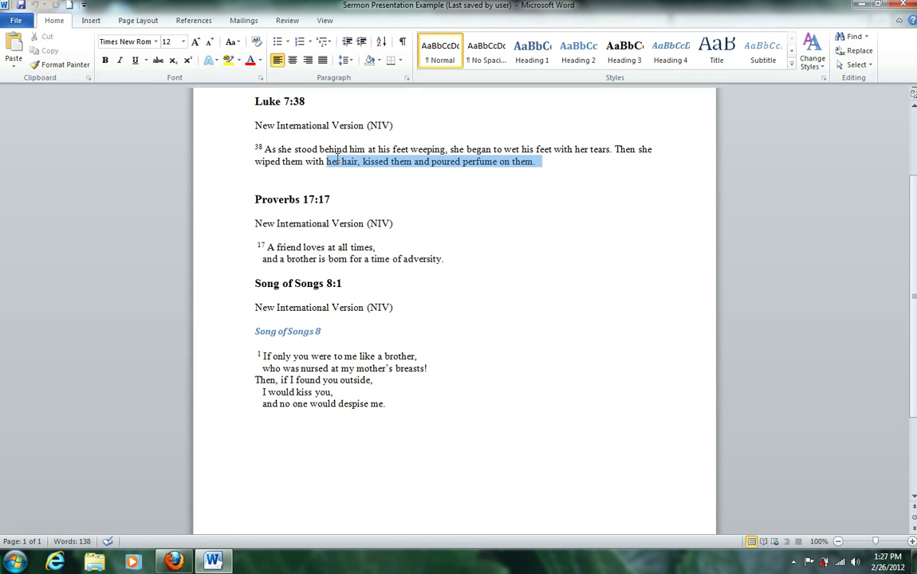
{"action": "left_click", "coordinate": [235, 101], "text": "shift"}
{"action": "right_click", "coordinate": [259, 117]}
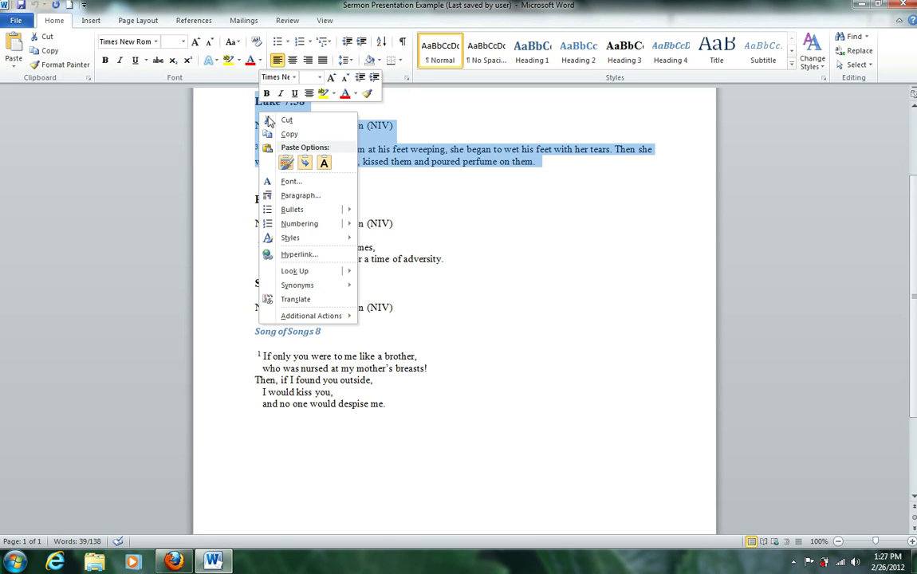
{"action": "left_click", "coordinate": [292, 136]}
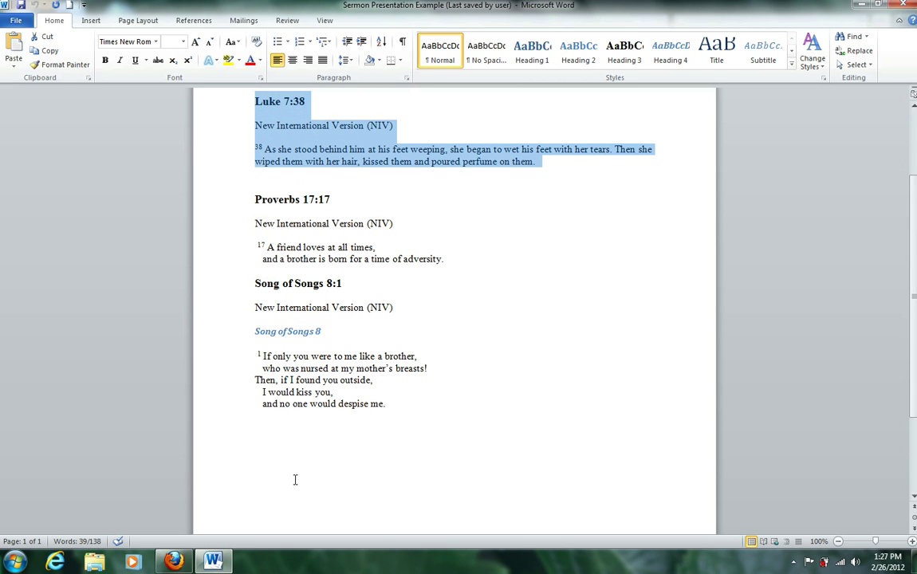
Step: Paste the Luke 7:38 passage onto the canvas beside the title and finish the text
{"action": "left_click", "coordinate": [174, 562]}
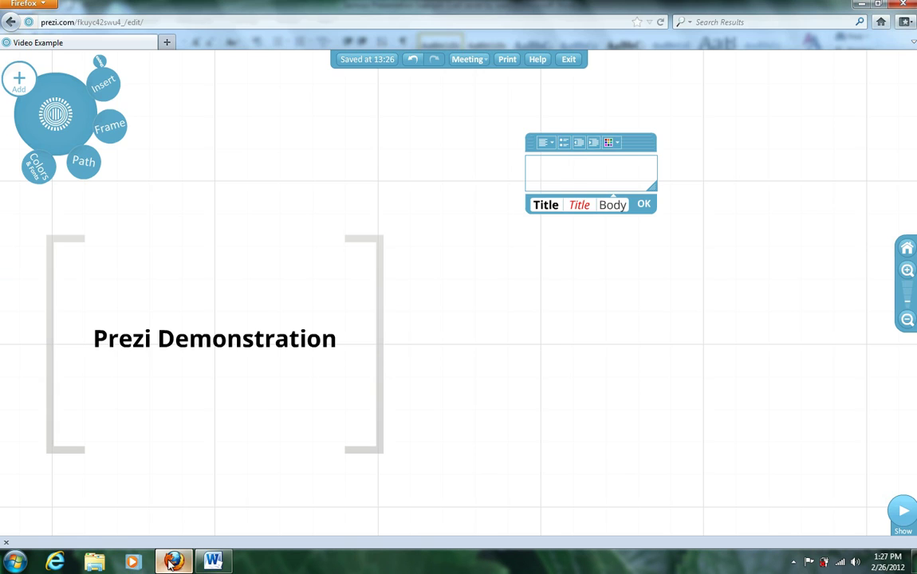
{"action": "left_click", "coordinate": [570, 178]}
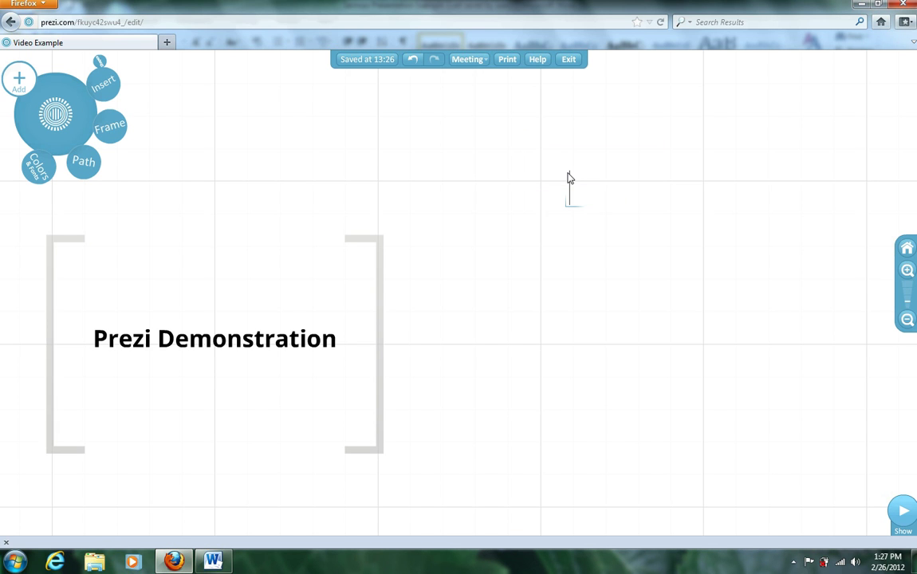
{"action": "right_click", "coordinate": [570, 178]}
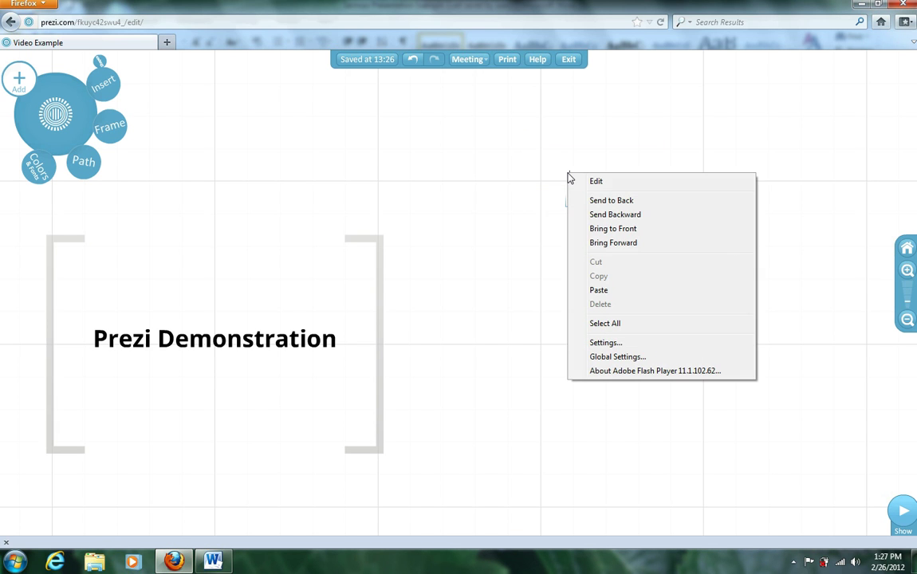
{"action": "left_click", "coordinate": [599, 290]}
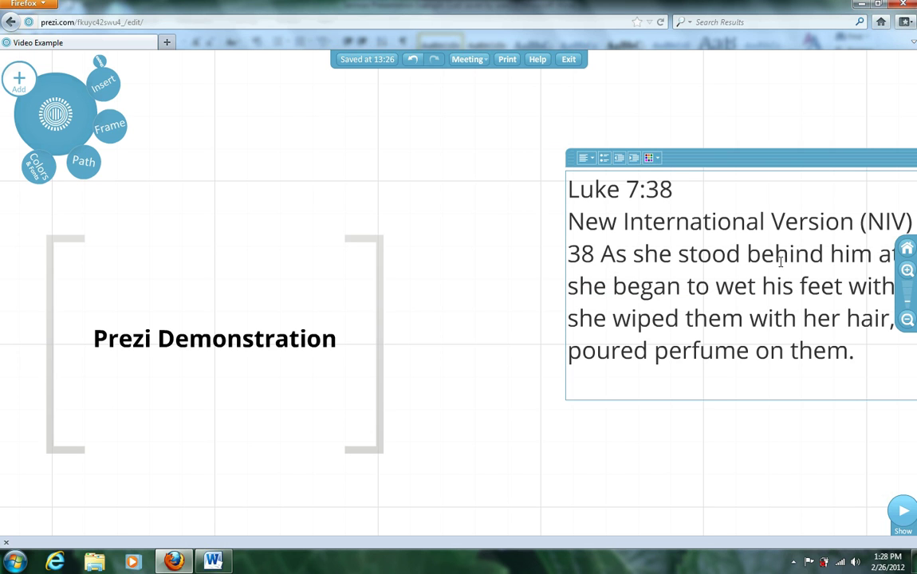
{"action": "left_click", "coordinate": [908, 319]}
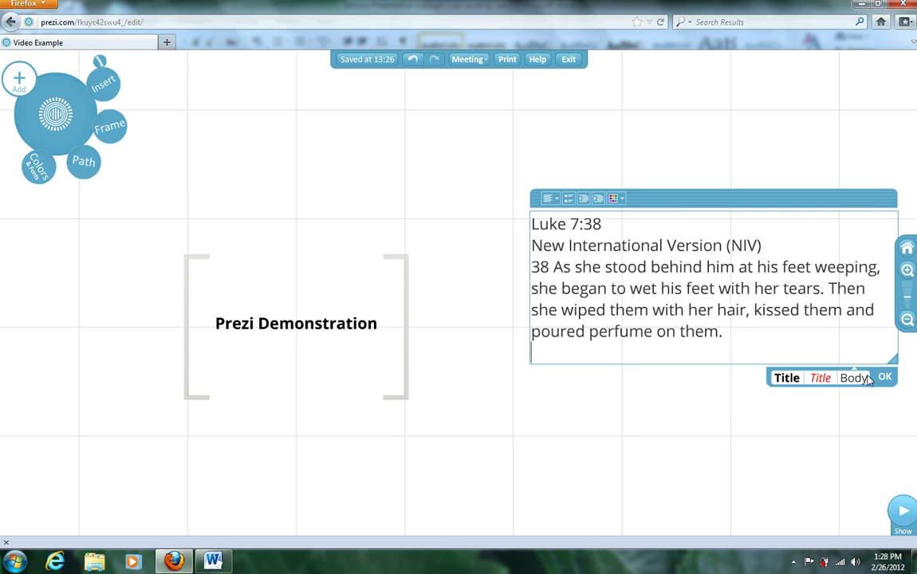
{"action": "left_click", "coordinate": [620, 200]}
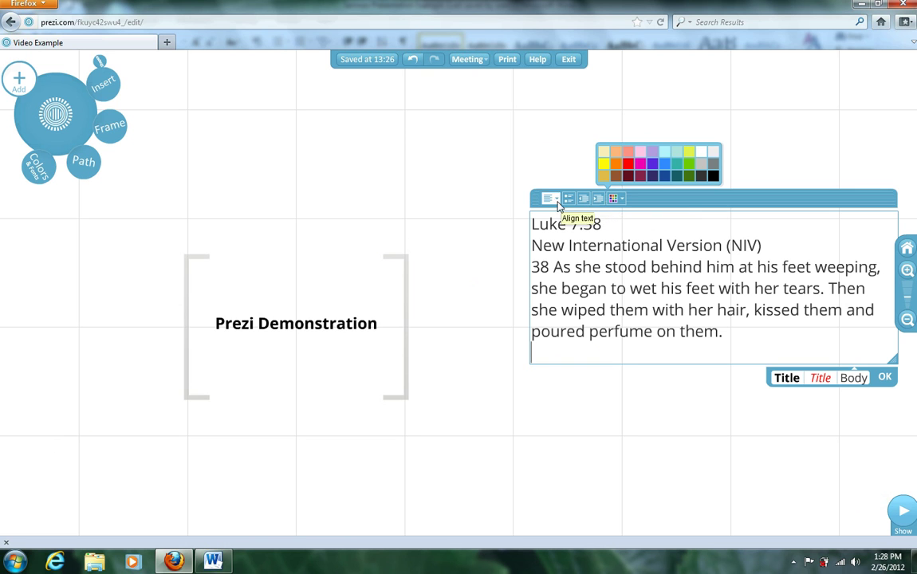
{"action": "left_click", "coordinate": [886, 380]}
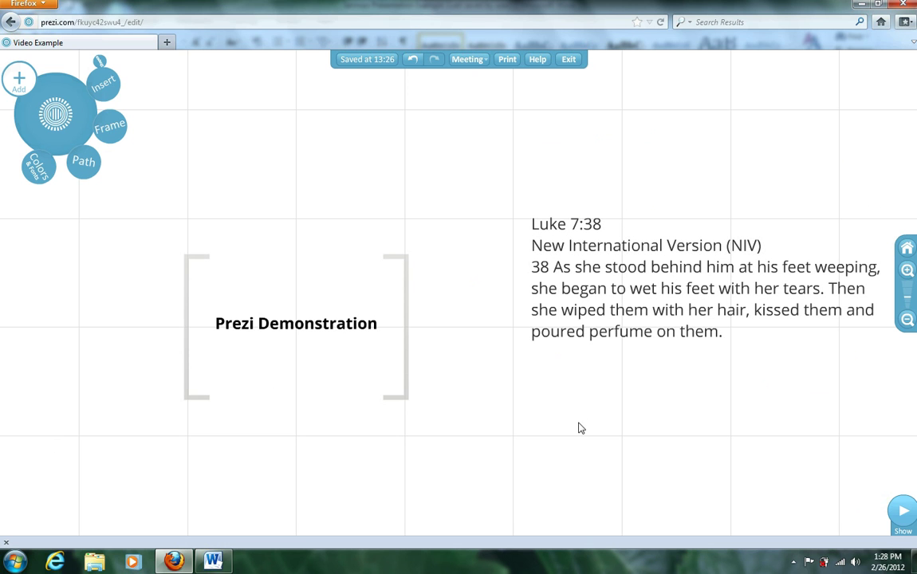
{"action": "left_click_drag", "start_coordinate": [580, 429], "coordinate": [266, 365]}
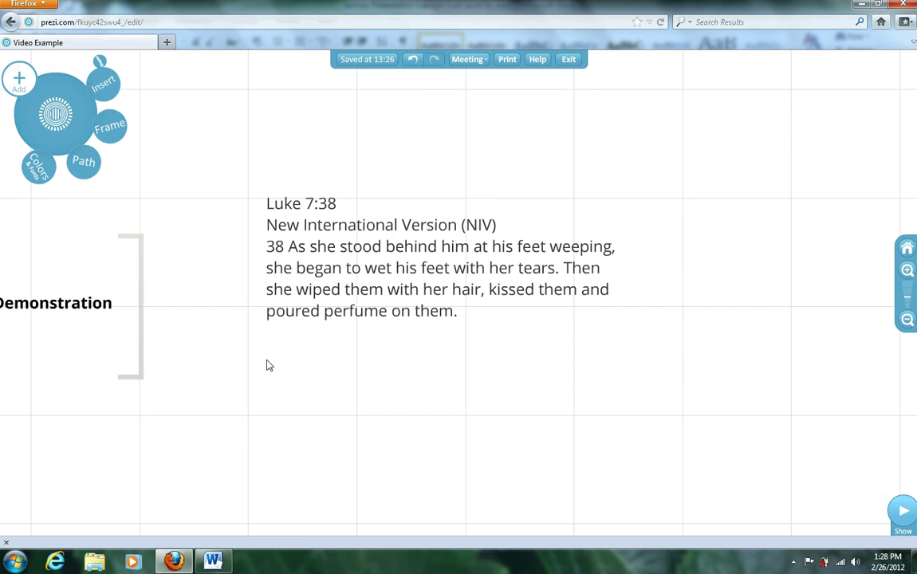
Step: Draw a rectangle frame around the Luke 7:38 passage, sized to fit the text
{"action": "left_click", "coordinate": [113, 130]}
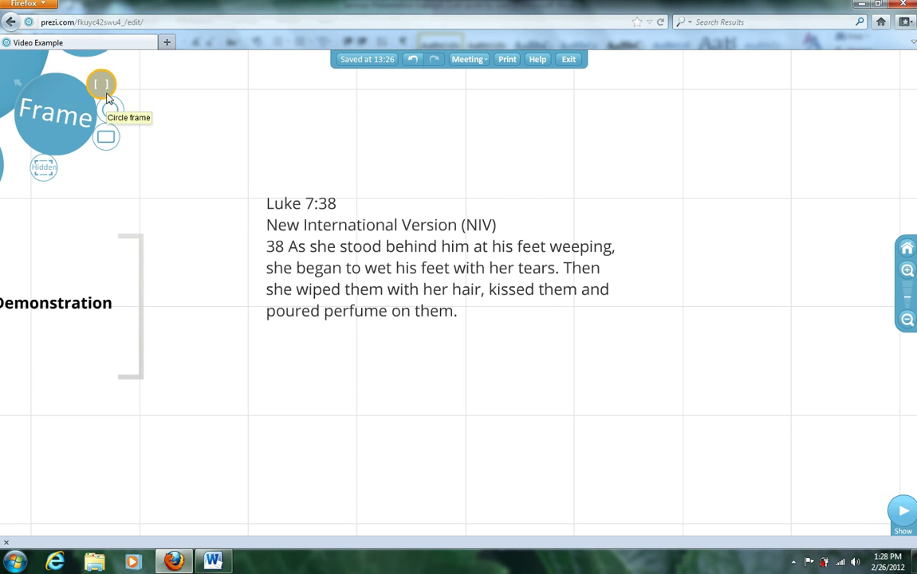
{"action": "left_click", "coordinate": [106, 136]}
{"action": "left_click_drag", "start_coordinate": [242, 180], "coordinate": [623, 355]}
{"action": "left_click_drag", "start_coordinate": [635, 357], "coordinate": [636, 358]}
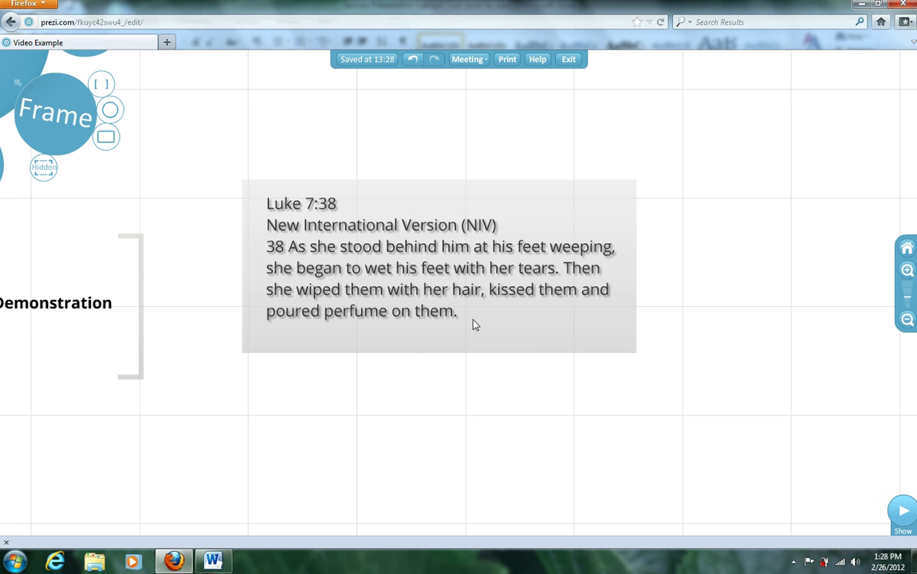
{"action": "left_click_drag", "start_coordinate": [538, 399], "coordinate": [590, 300]}
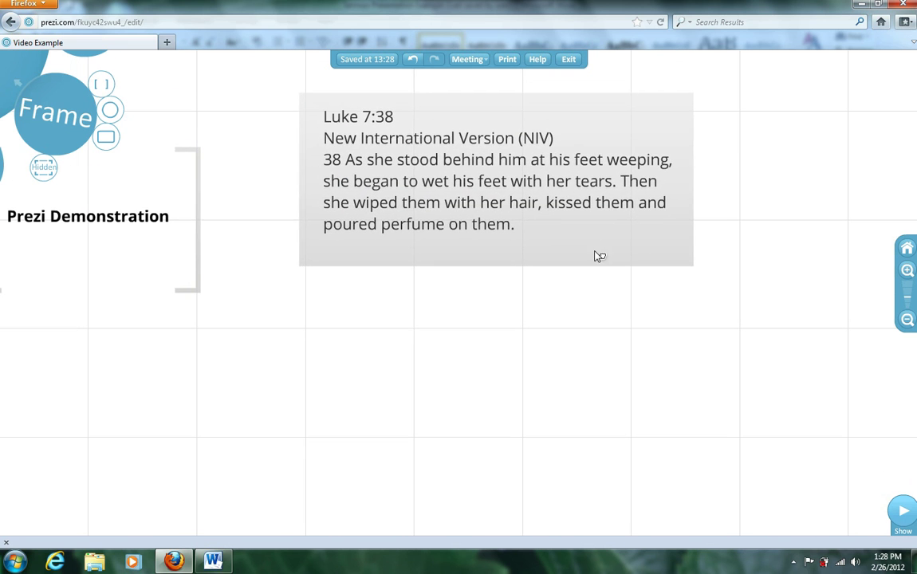
Step: Rotate the framed Luke box slightly clockwise and pan to empty canvas below it
{"action": "left_click", "coordinate": [597, 254]}
{"action": "left_click_drag", "start_coordinate": [540, 177], "coordinate": [438, 330]}
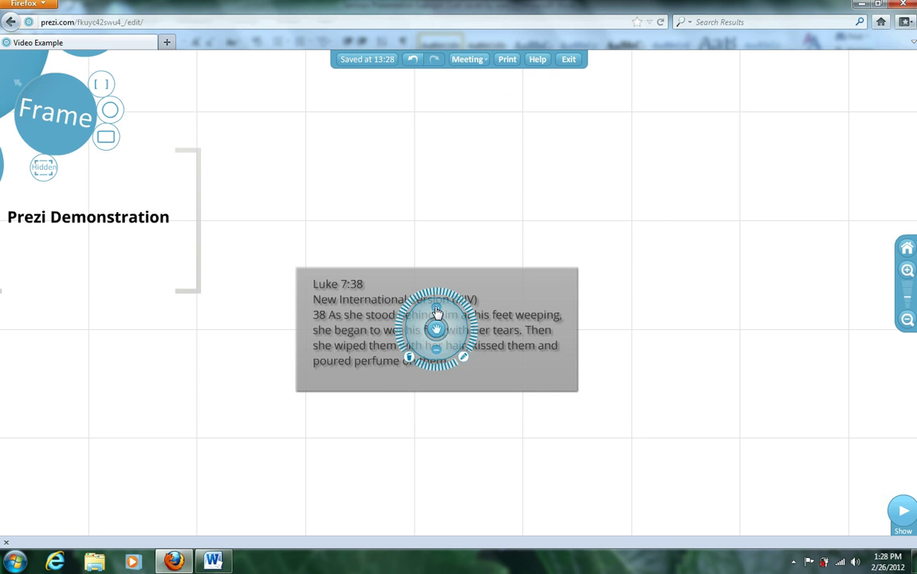
{"action": "left_click", "coordinate": [477, 233]}
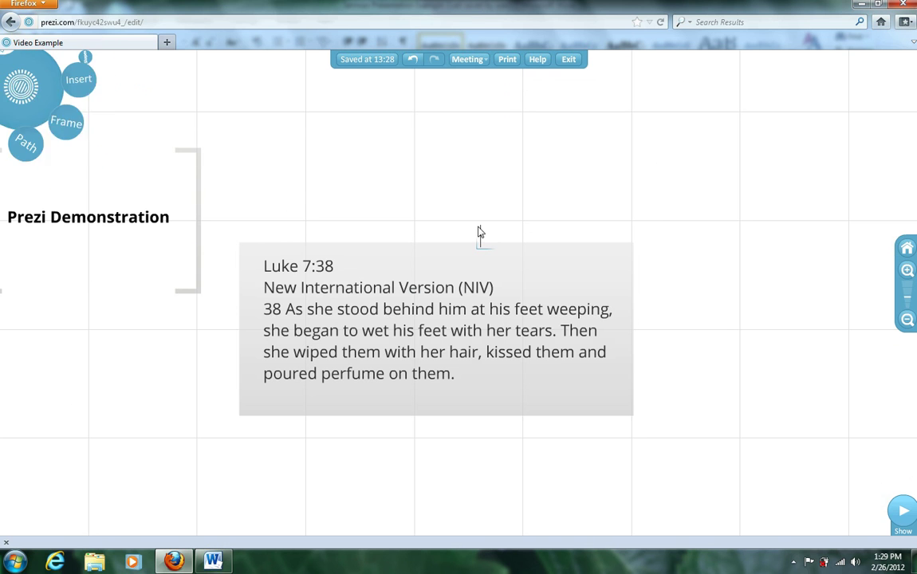
{"action": "left_click_drag", "start_coordinate": [426, 220], "coordinate": [483, 106]}
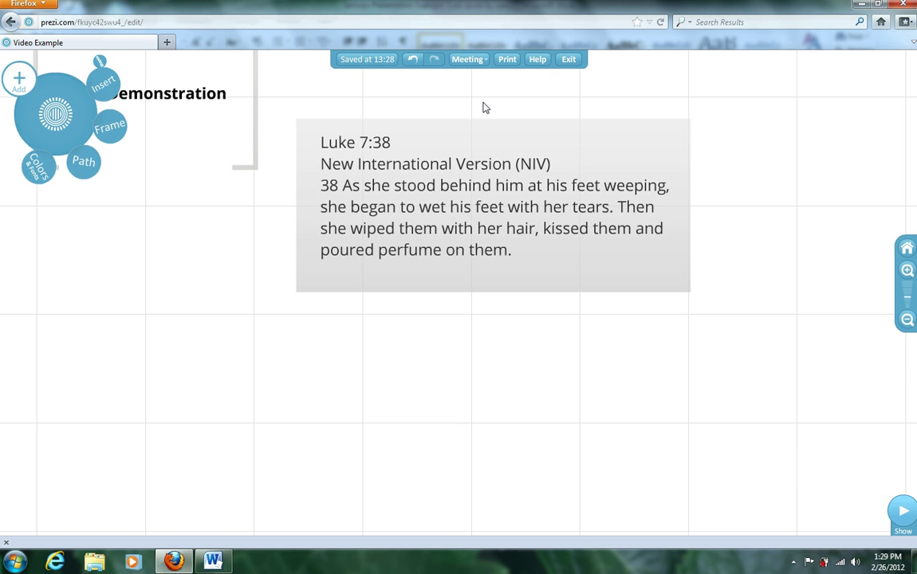
{"action": "left_click_drag", "start_coordinate": [215, 343], "coordinate": [418, 260]}
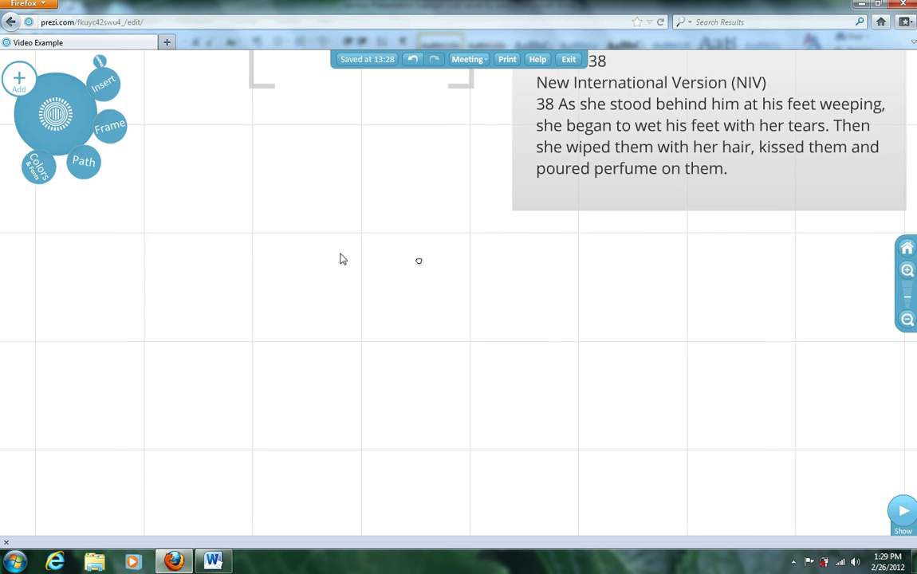
Step: Open a new text box on empty canvas, then copy the Proverbs 17:17 passage from Word
{"action": "double_click", "coordinate": [134, 233]}
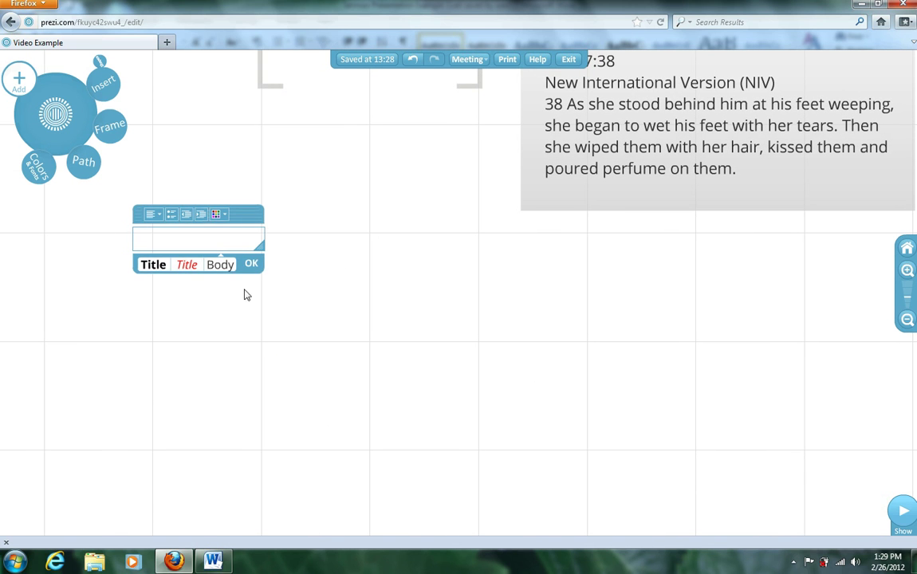
{"action": "left_click", "coordinate": [214, 560]}
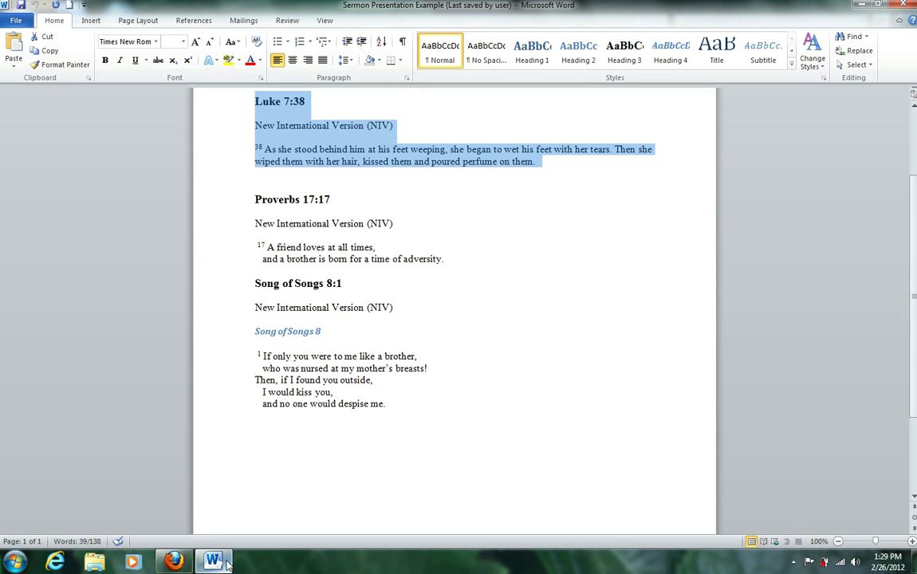
{"action": "left_click_drag", "start_coordinate": [449, 260], "coordinate": [263, 209]}
{"action": "right_click", "coordinate": [262, 209]}
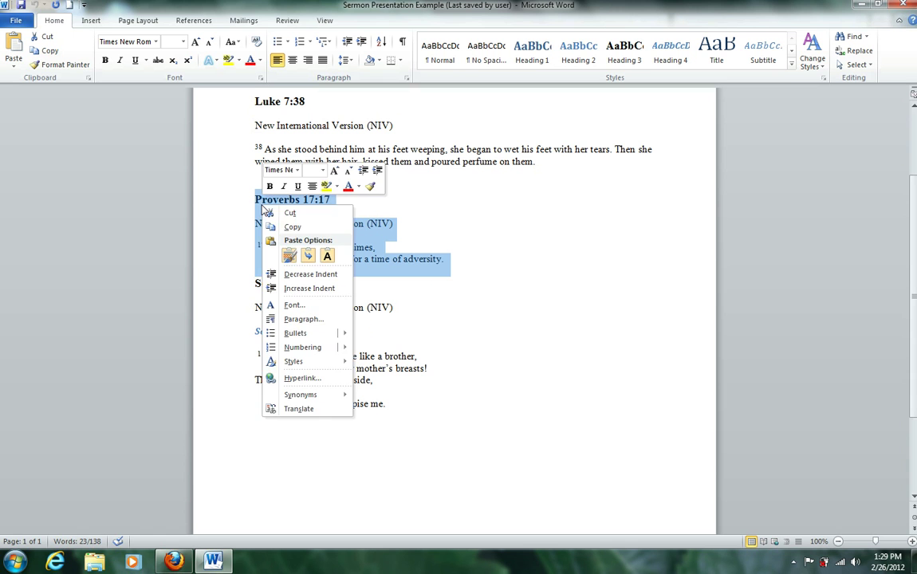
{"action": "left_click", "coordinate": [290, 227]}
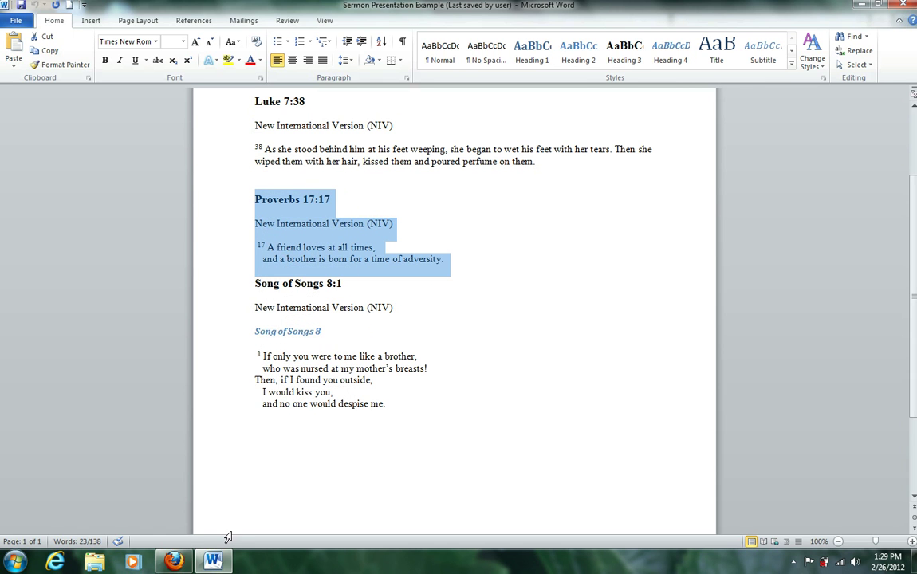
{"action": "left_click", "coordinate": [173, 562]}
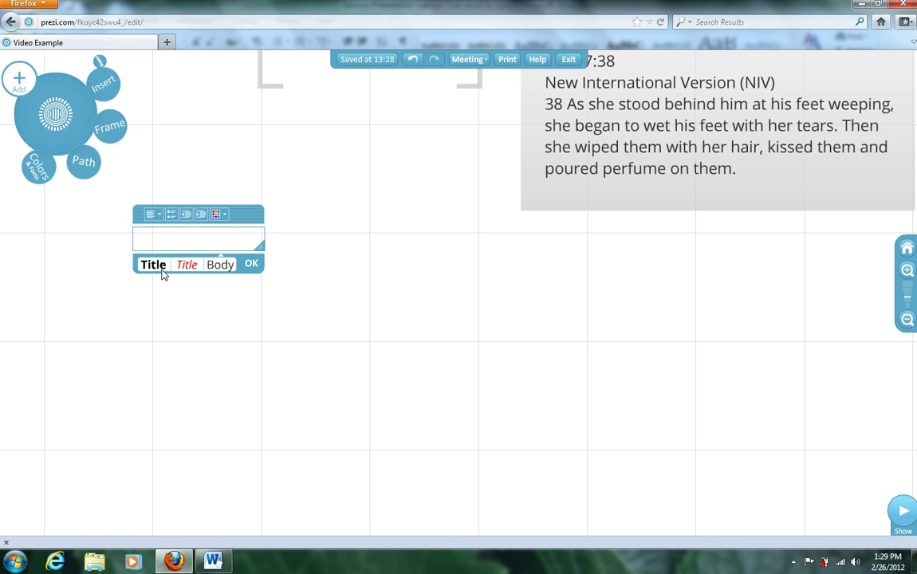
Step: Paste the Proverbs 17:17 passage into a new text box on the canvas
{"action": "right_click", "coordinate": [178, 246]}
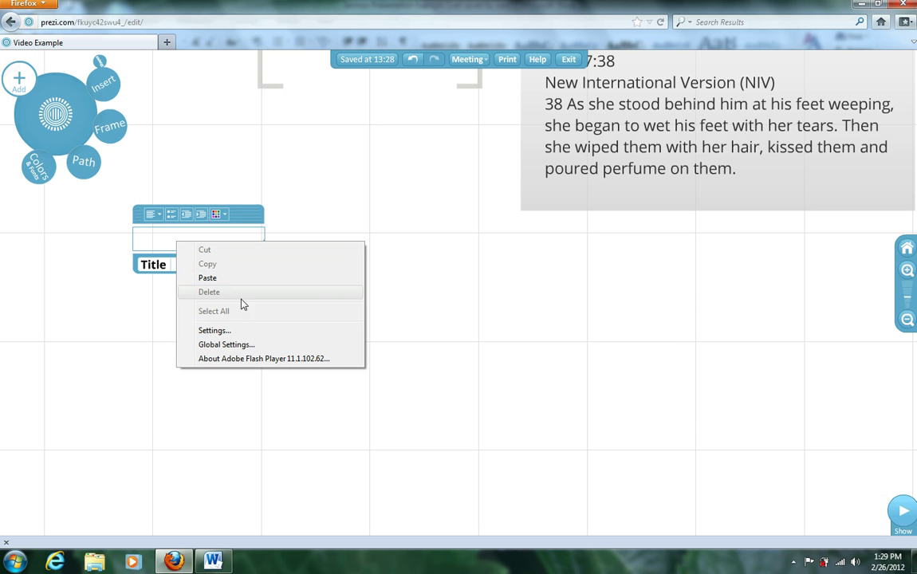
{"action": "left_click", "coordinate": [225, 281]}
{"action": "left_click_drag", "start_coordinate": [225, 283], "coordinate": [278, 290]}
{"action": "double_click", "coordinate": [277, 286]}
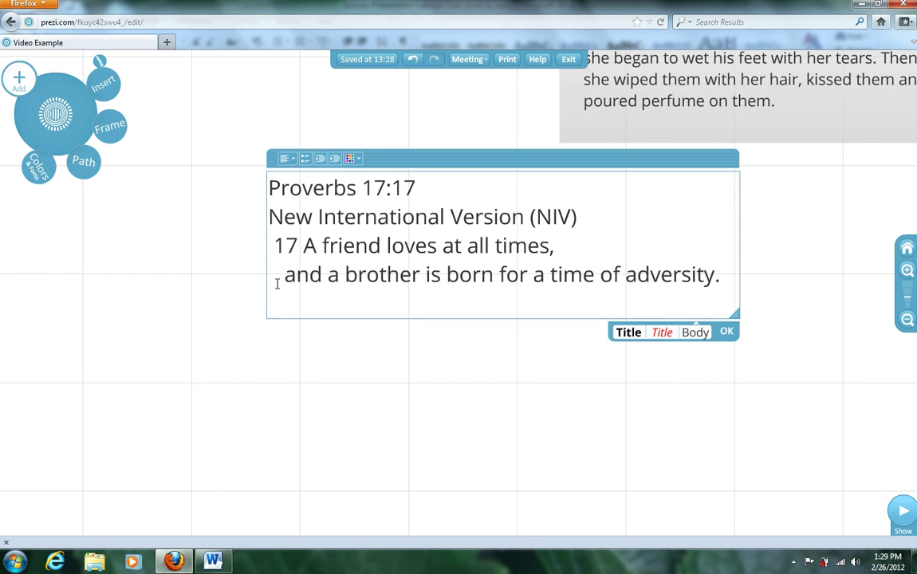
{"action": "left_click", "coordinate": [728, 332]}
Step: Move the Proverbs text below and left of the Luke box and enclose it in a rectangle frame
{"action": "left_click", "coordinate": [479, 251]}
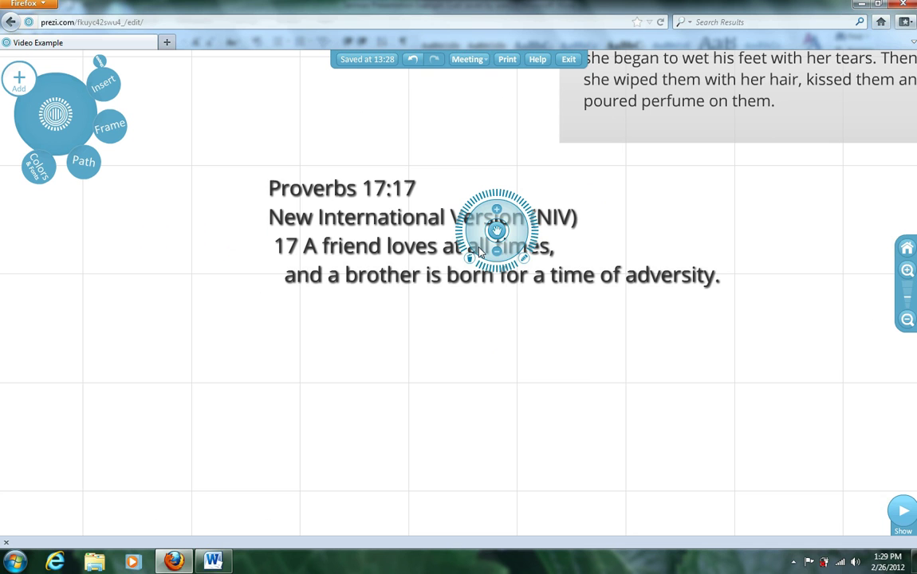
{"action": "left_click_drag", "start_coordinate": [496, 230], "coordinate": [343, 286]}
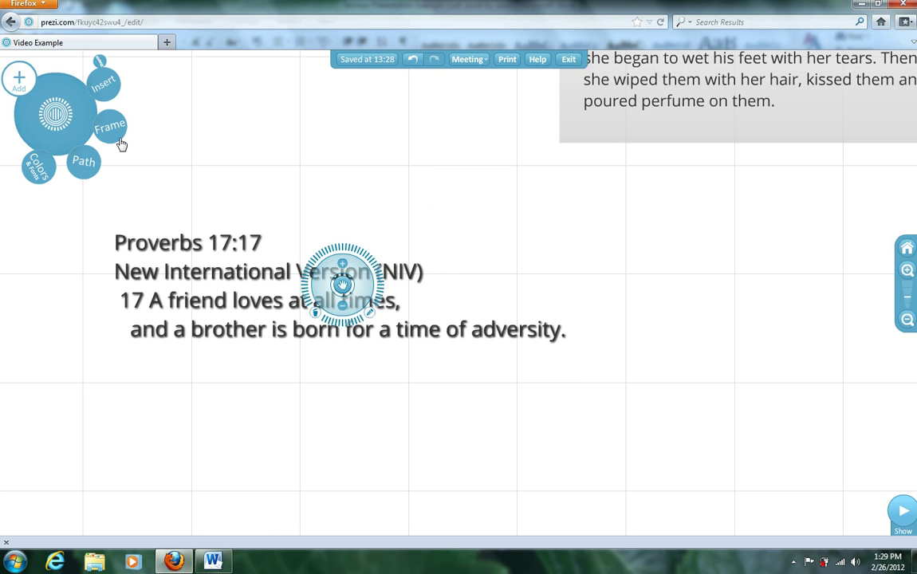
{"action": "left_click", "coordinate": [113, 136]}
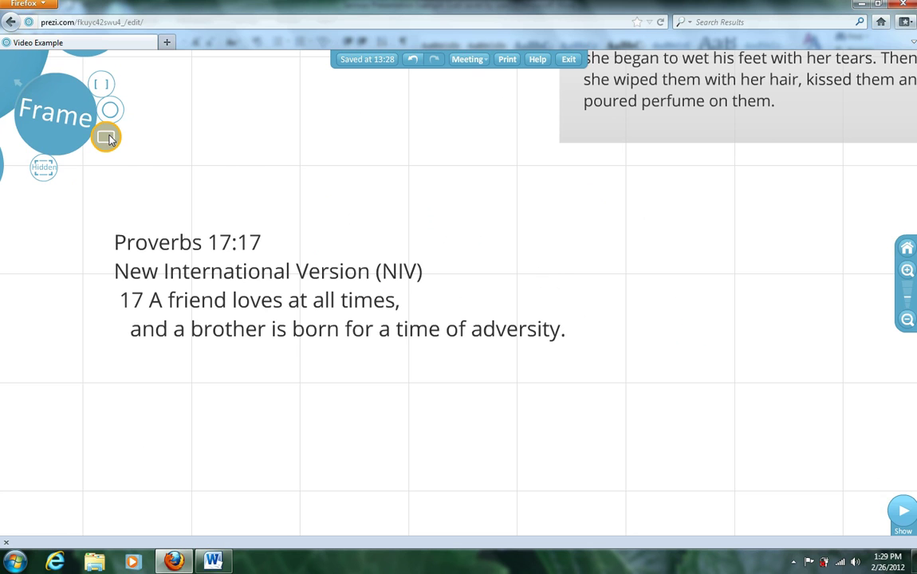
{"action": "left_click_drag", "start_coordinate": [93, 222], "coordinate": [590, 377]}
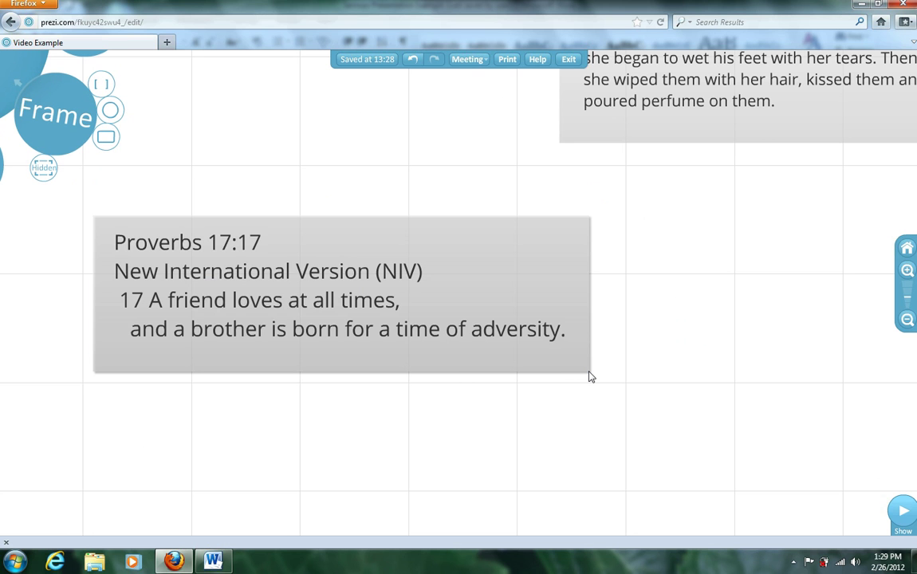
{"action": "left_click_drag", "start_coordinate": [678, 344], "coordinate": [346, 234]}
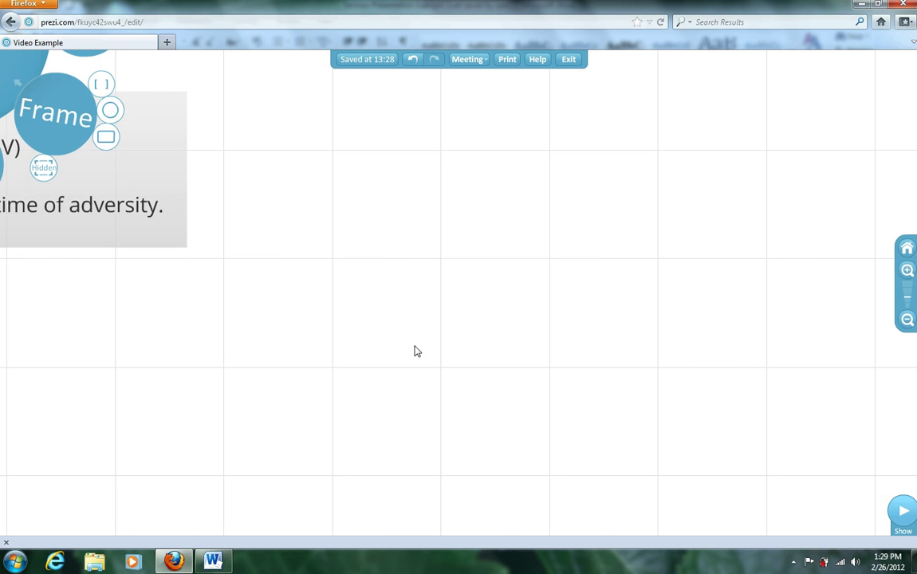
{"action": "left_click", "coordinate": [215, 563]}
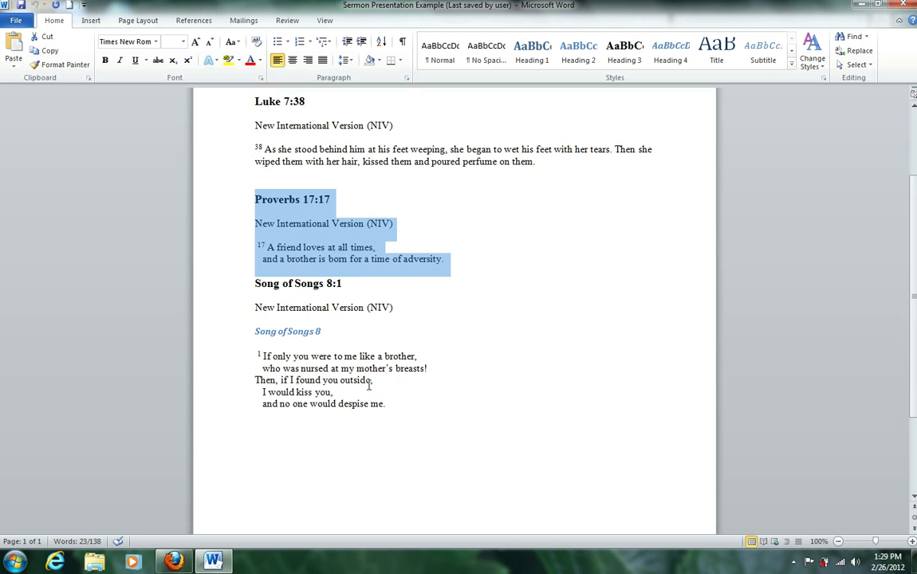
Step: Copy the Song of Songs 8:1 passage from the Word sermon and return to Prezi in Firefox
{"action": "left_click_drag", "start_coordinate": [391, 403], "coordinate": [257, 297]}
{"action": "right_click", "coordinate": [293, 351]}
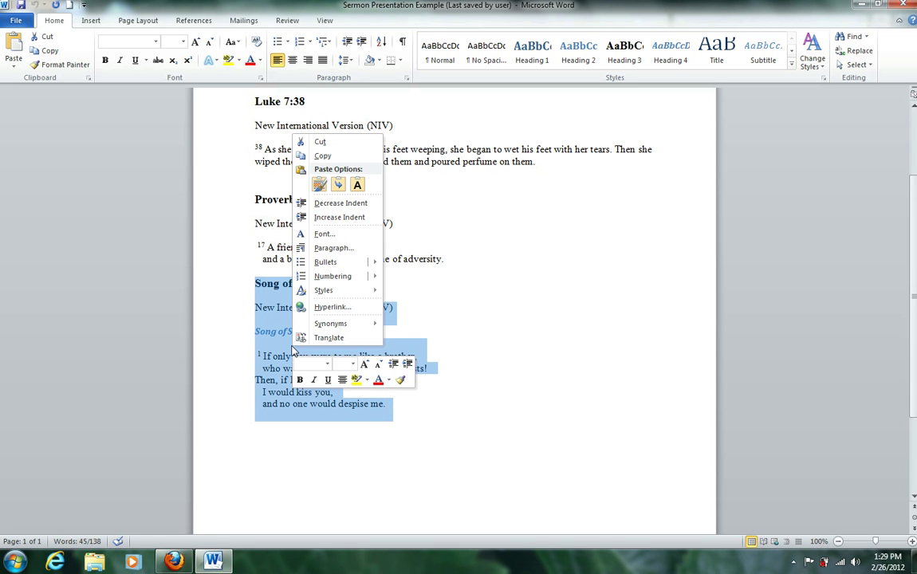
{"action": "left_click", "coordinate": [322, 156]}
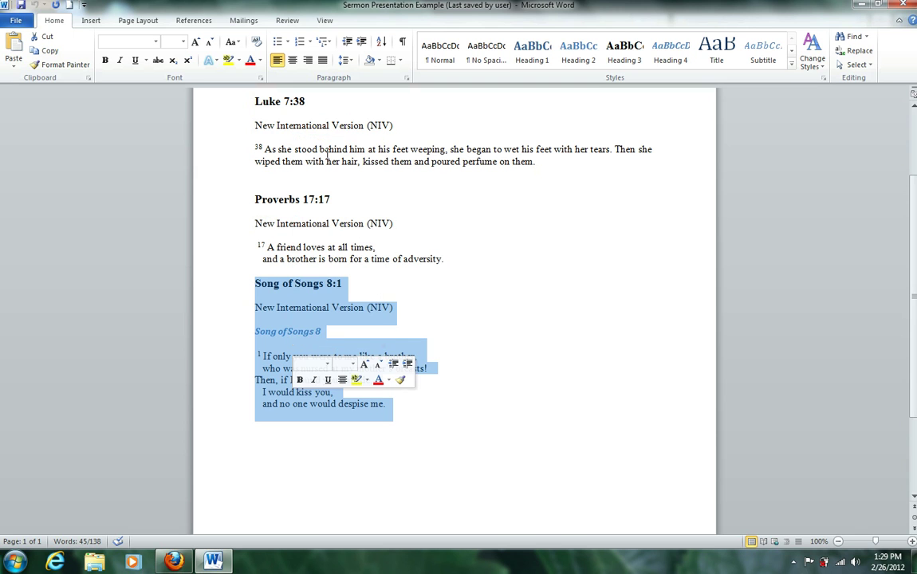
{"action": "left_click", "coordinate": [179, 563]}
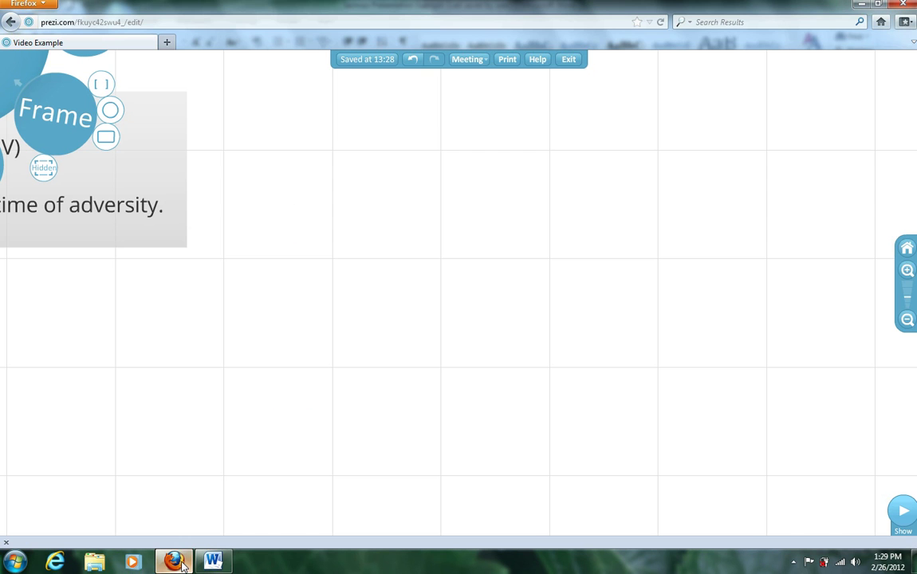
Step: Paste the Song of Songs 8:1 passage into a new text box on empty canvas
{"action": "double_click", "coordinate": [338, 168]}
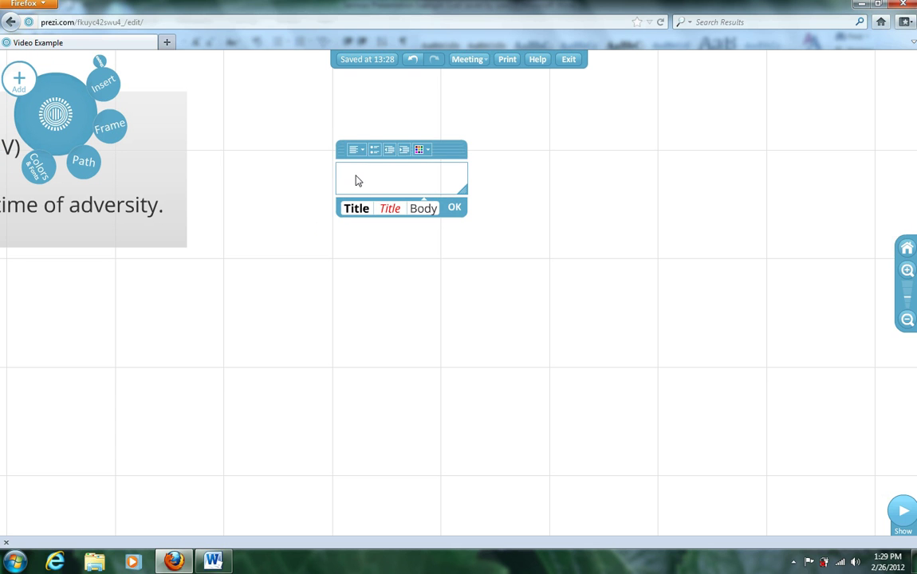
{"action": "right_click", "coordinate": [358, 184]}
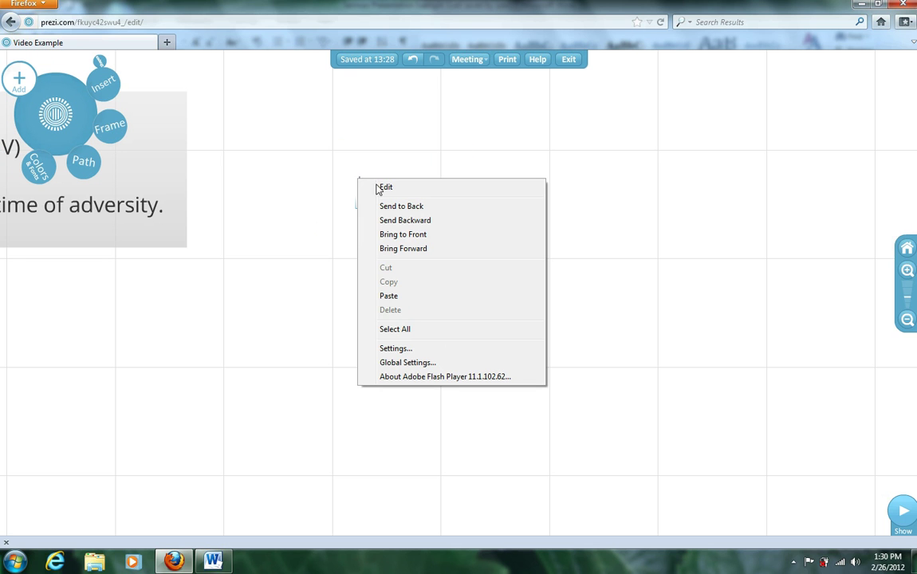
{"action": "left_click", "coordinate": [415, 300]}
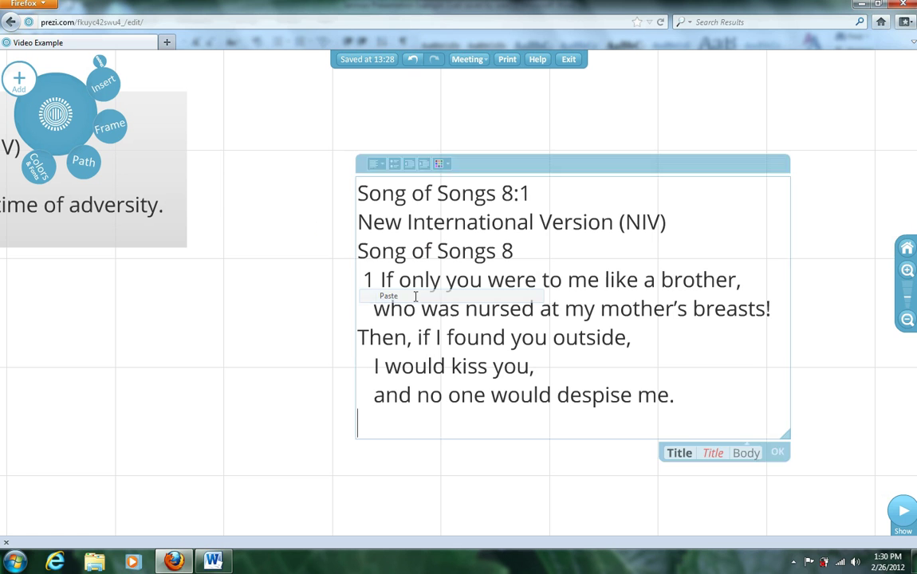
{"action": "left_click", "coordinate": [778, 454]}
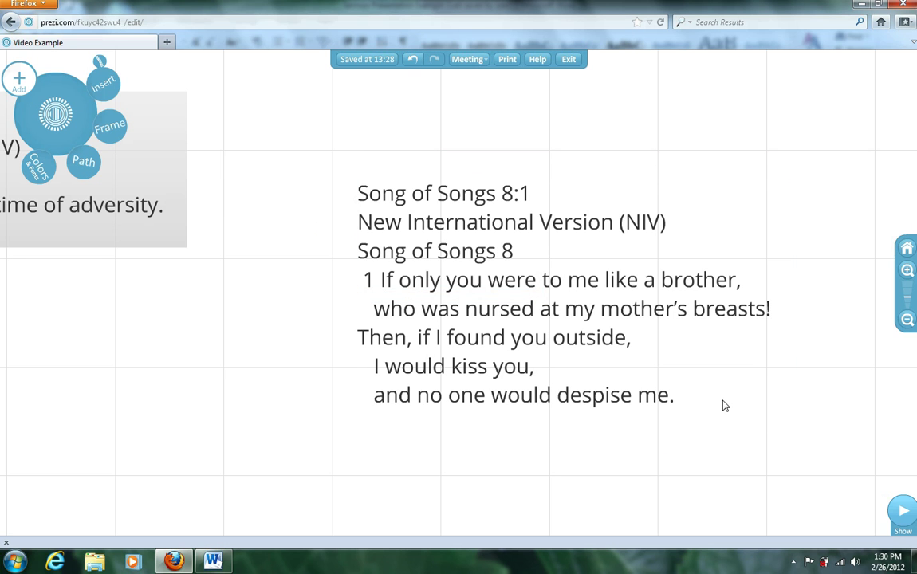
Step: Draw a rectangle frame around the Song of Songs passage and zoom out to show all verse boxes
{"action": "left_click", "coordinate": [113, 132]}
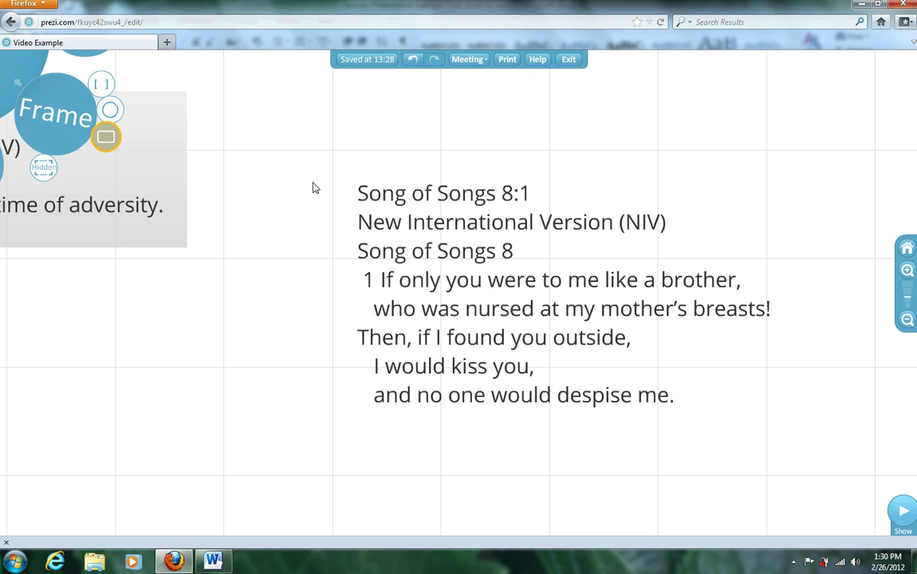
{"action": "left_click_drag", "start_coordinate": [329, 155], "coordinate": [803, 438]}
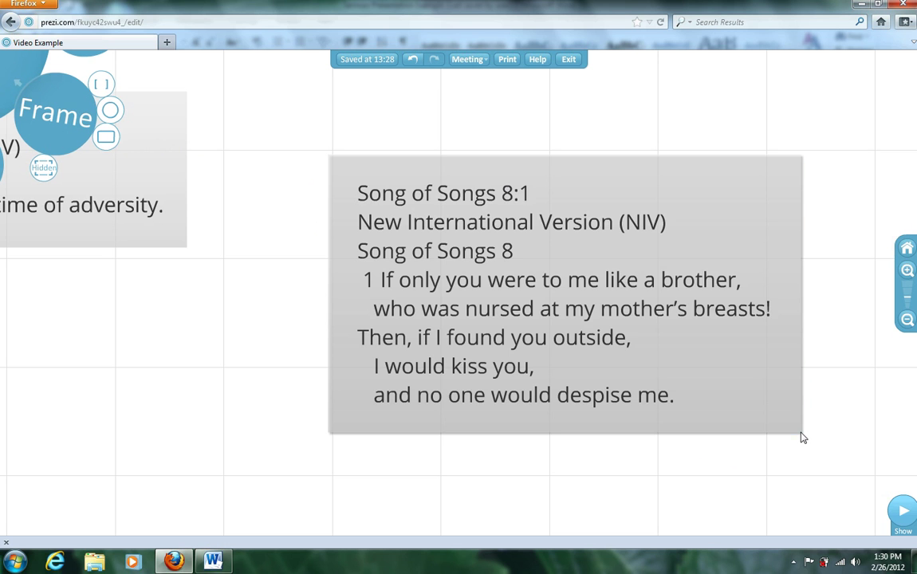
{"action": "left_click", "coordinate": [907, 320]}
{"action": "left_click", "coordinate": [908, 320]}
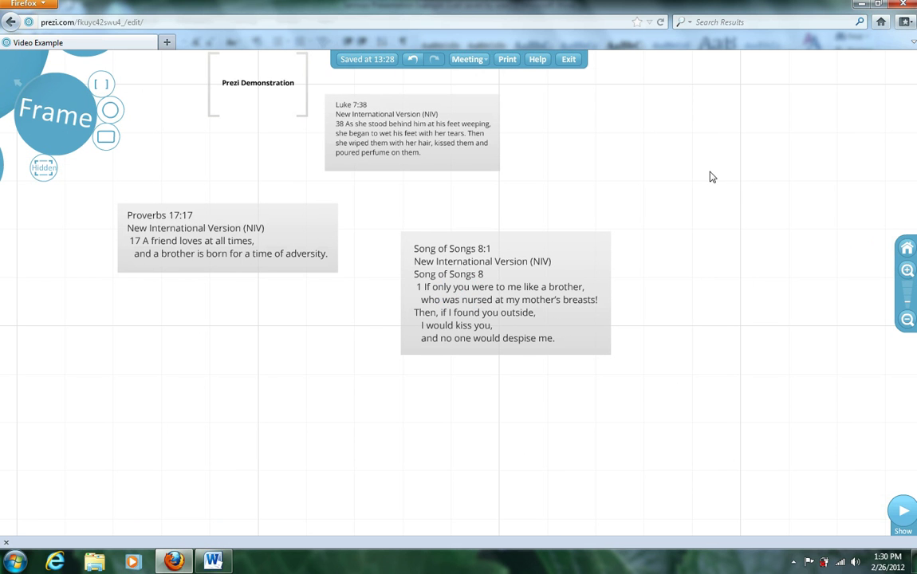
{"action": "left_click_drag", "start_coordinate": [707, 195], "coordinate": [753, 244]}
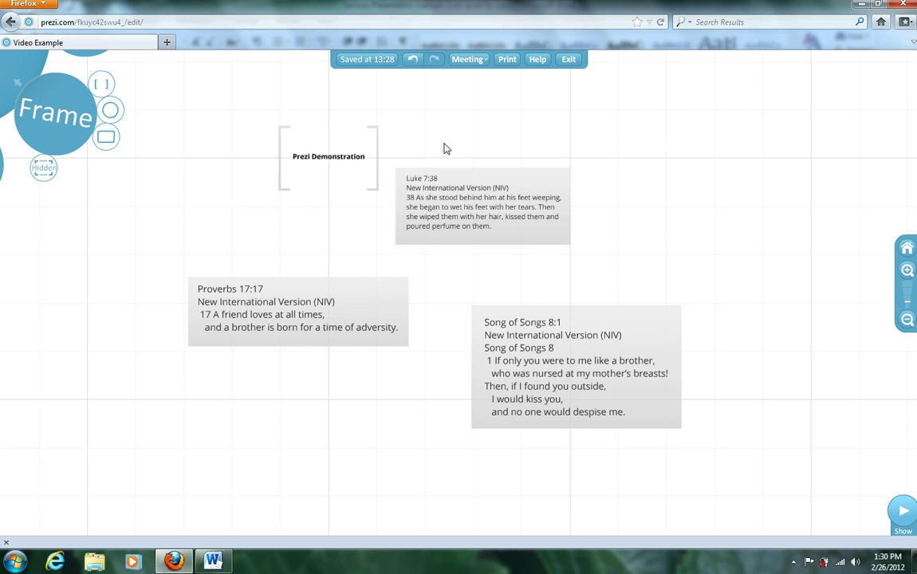
{"action": "left_click", "coordinate": [21, 85]}
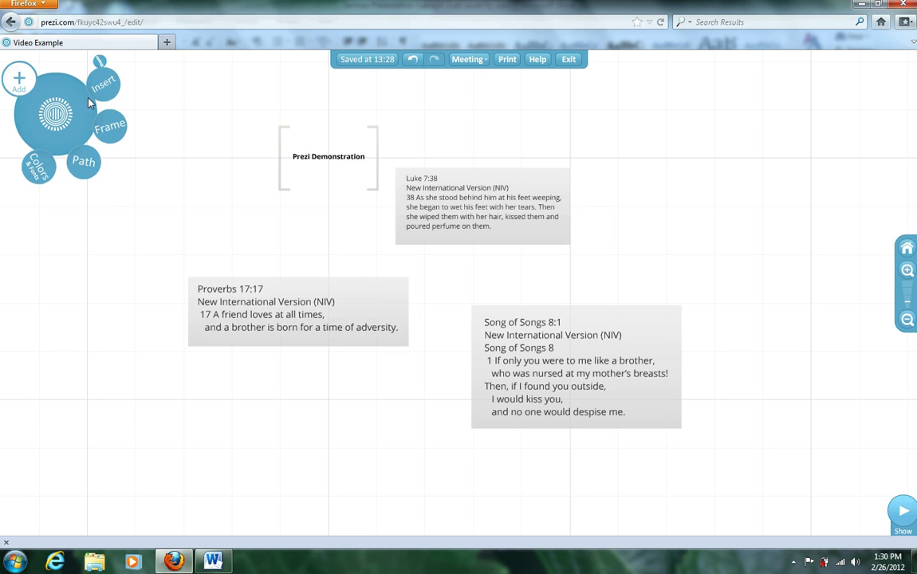
{"action": "left_click", "coordinate": [102, 129]}
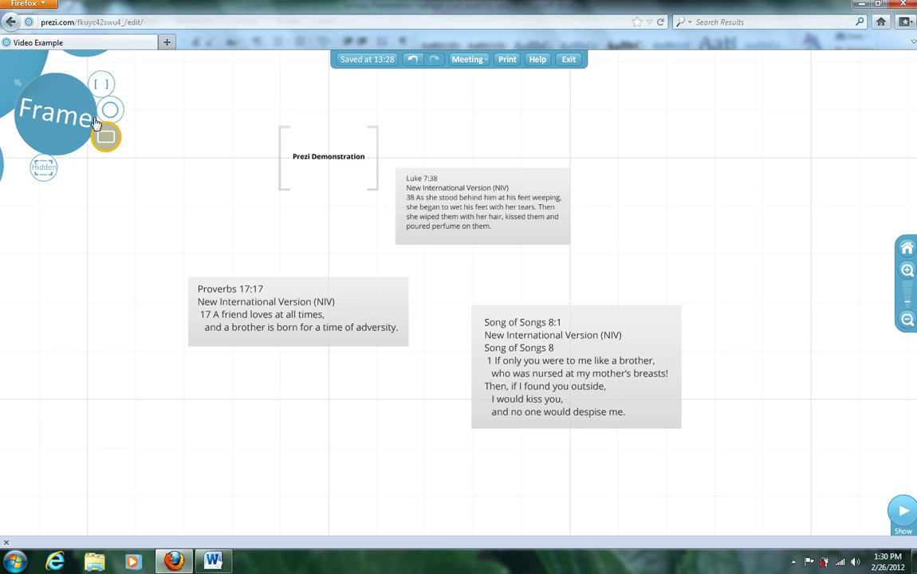
{"action": "left_click", "coordinate": [18, 85]}
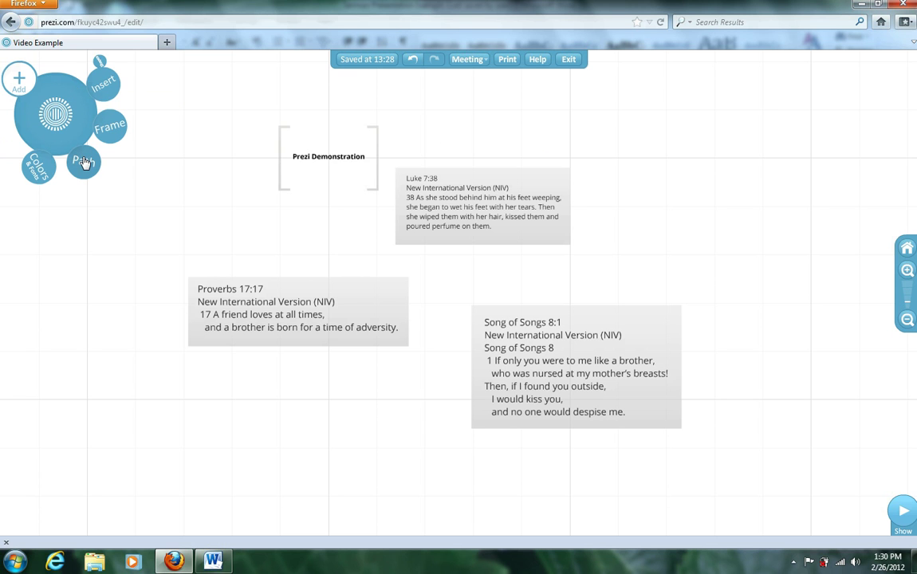
Step: Make a path from the title through Luke 7:38, Proverbs 17:17 and Song of Songs 8:1 as steps 2–4
{"action": "left_click", "coordinate": [84, 162]}
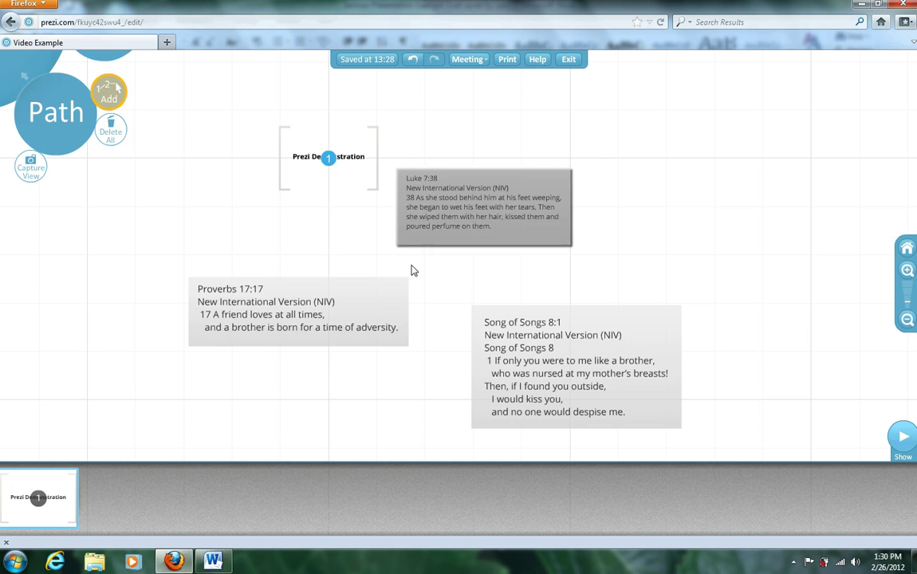
{"action": "left_click", "coordinate": [469, 179]}
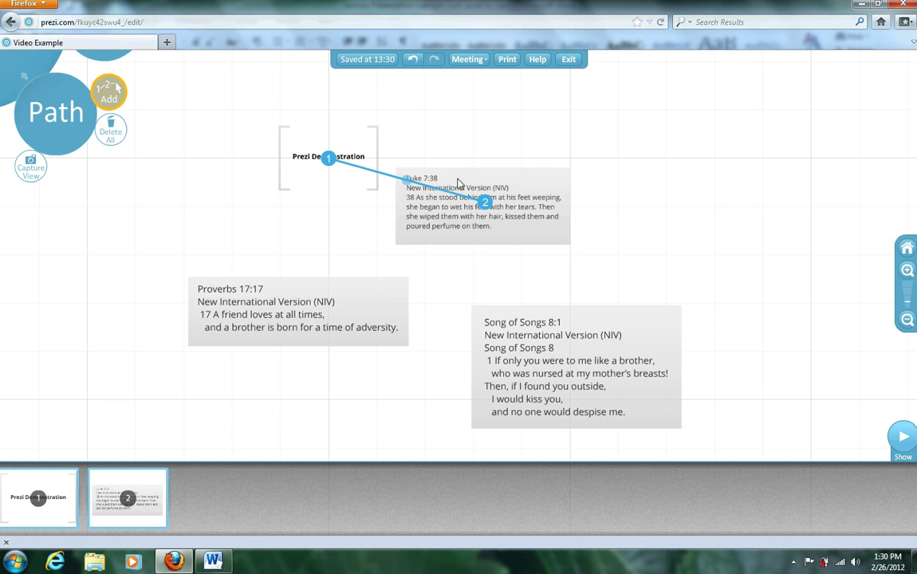
{"action": "left_click", "coordinate": [365, 295]}
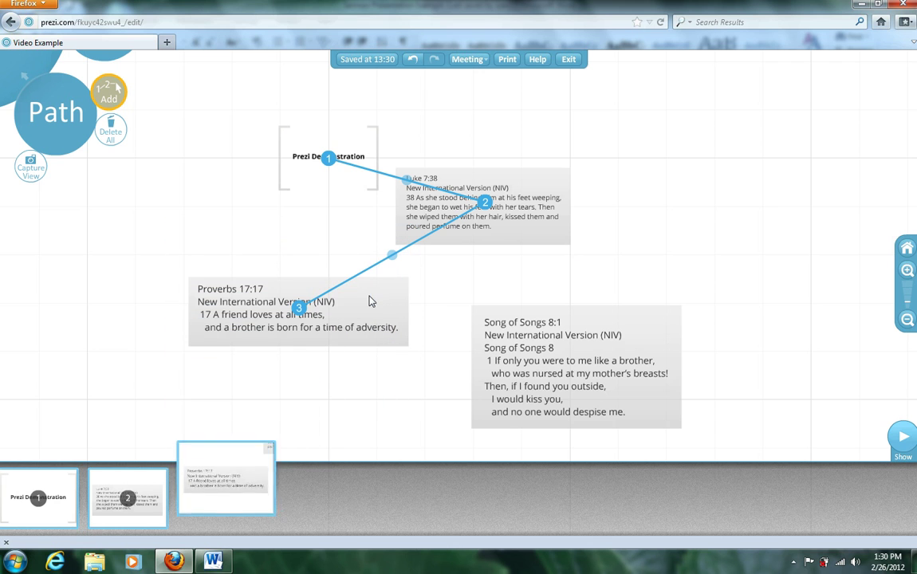
{"action": "left_click", "coordinate": [644, 338]}
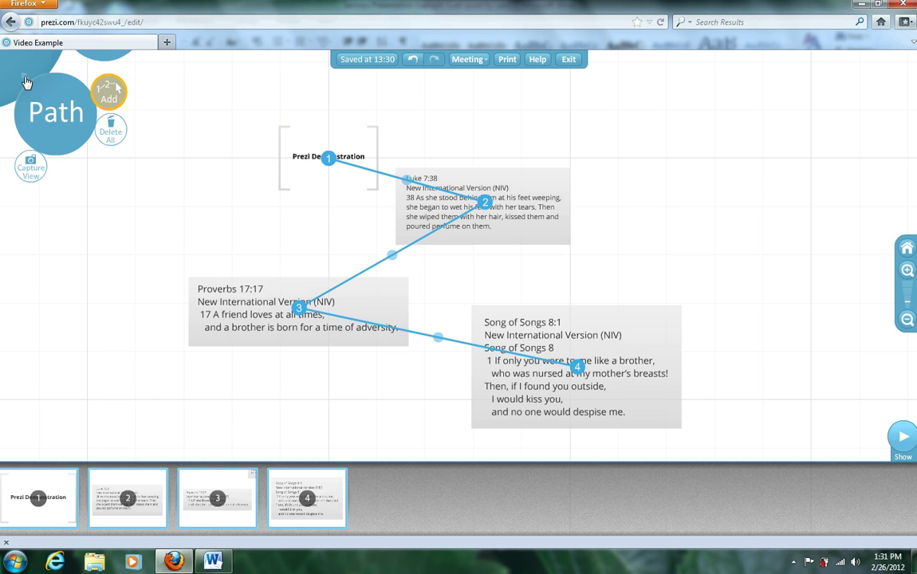
{"action": "left_click", "coordinate": [26, 83]}
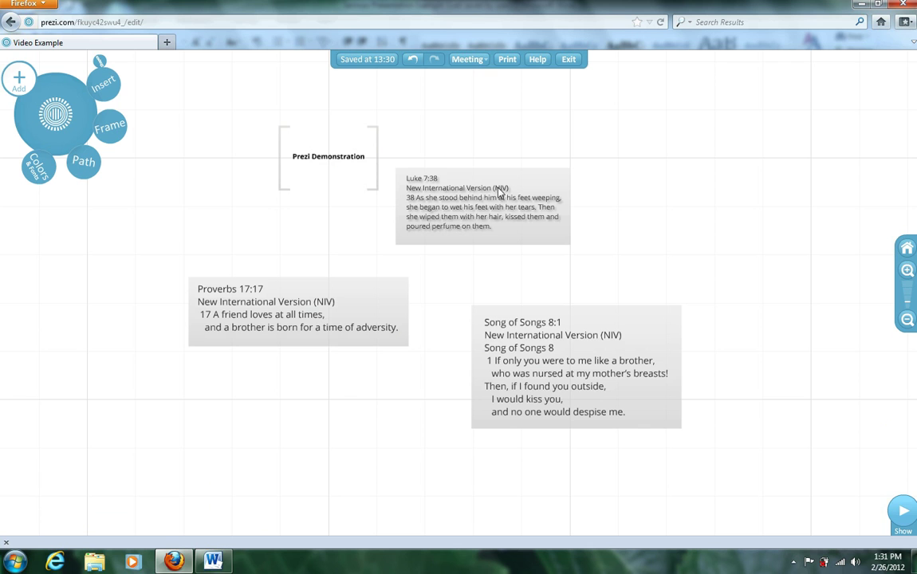
Step: Move the whole Luke 7:38 frame up and right, tilting it at an angle
{"action": "left_click", "coordinate": [539, 187]}
{"action": "left_click_drag", "start_coordinate": [484, 200], "coordinate": [554, 162]}
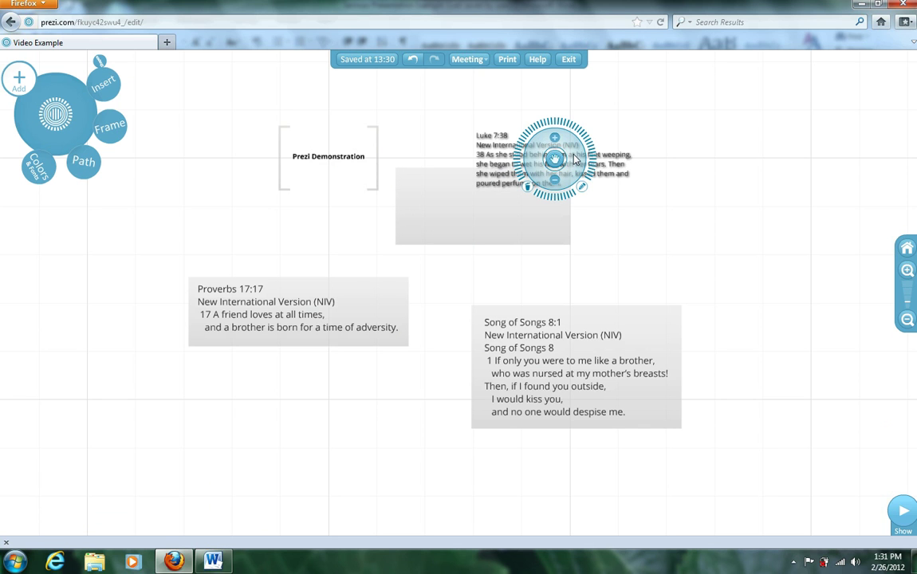
{"action": "left_click_drag", "start_coordinate": [554, 162], "coordinate": [484, 204]}
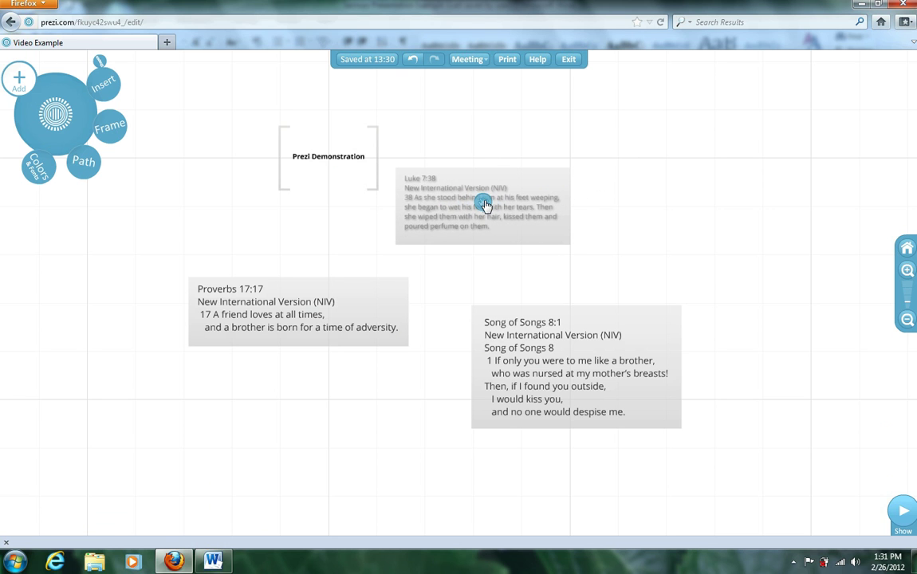
{"action": "left_click", "coordinate": [545, 177]}
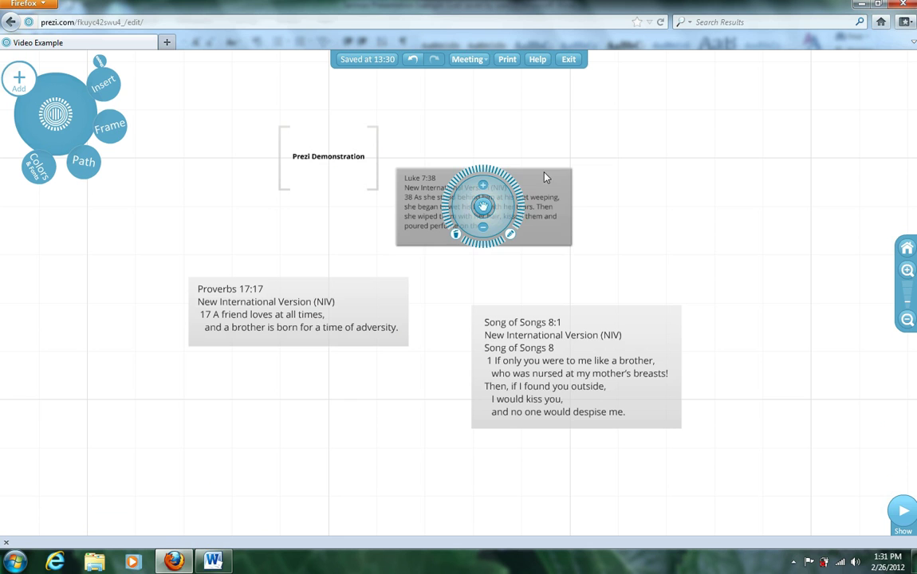
{"action": "left_click_drag", "start_coordinate": [483, 206], "coordinate": [545, 271]}
Step: Rotate the Song of Songs box counter-clockwise and the Proverbs 17:17 text clockwise
{"action": "left_click", "coordinate": [481, 377]}
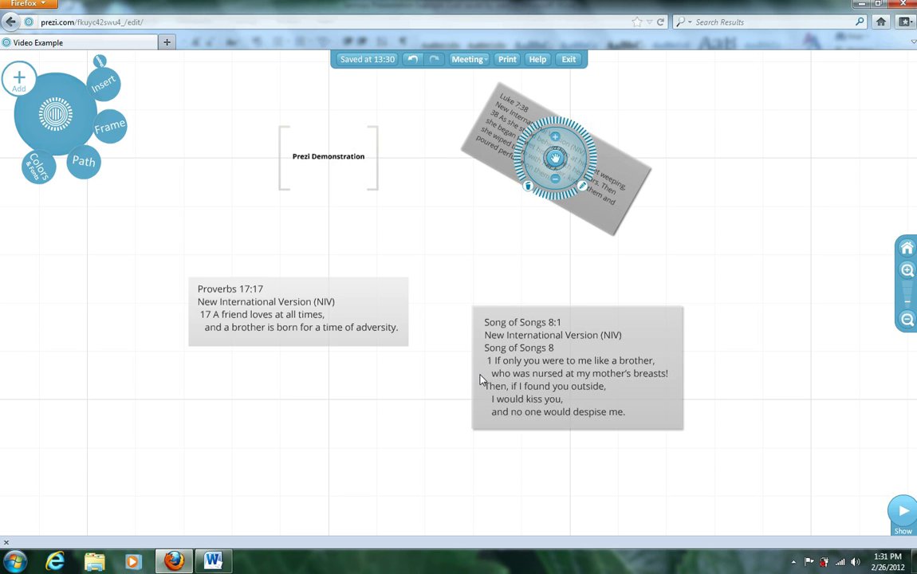
{"action": "left_click_drag", "start_coordinate": [539, 367], "coordinate": [432, 403]}
{"action": "left_click", "coordinate": [378, 304]}
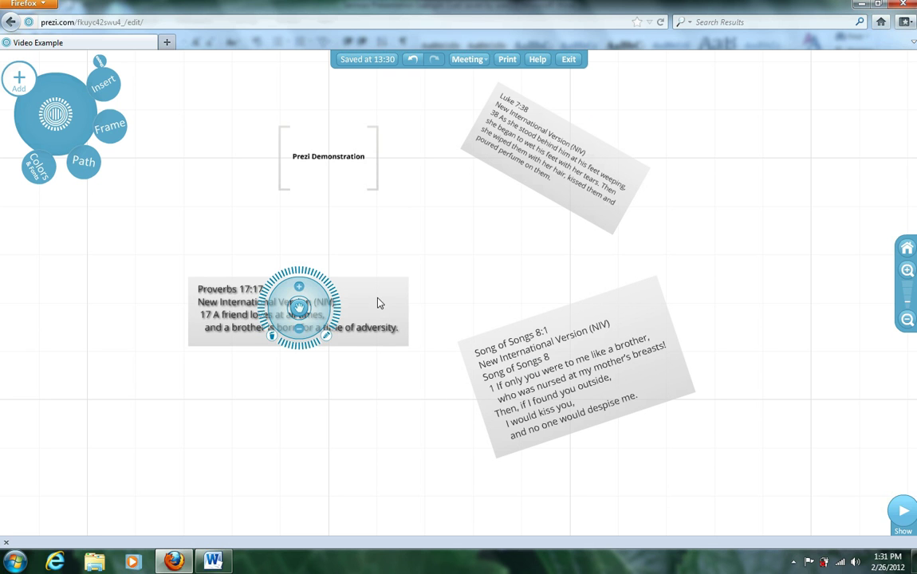
{"action": "left_click_drag", "start_coordinate": [338, 303], "coordinate": [304, 299]}
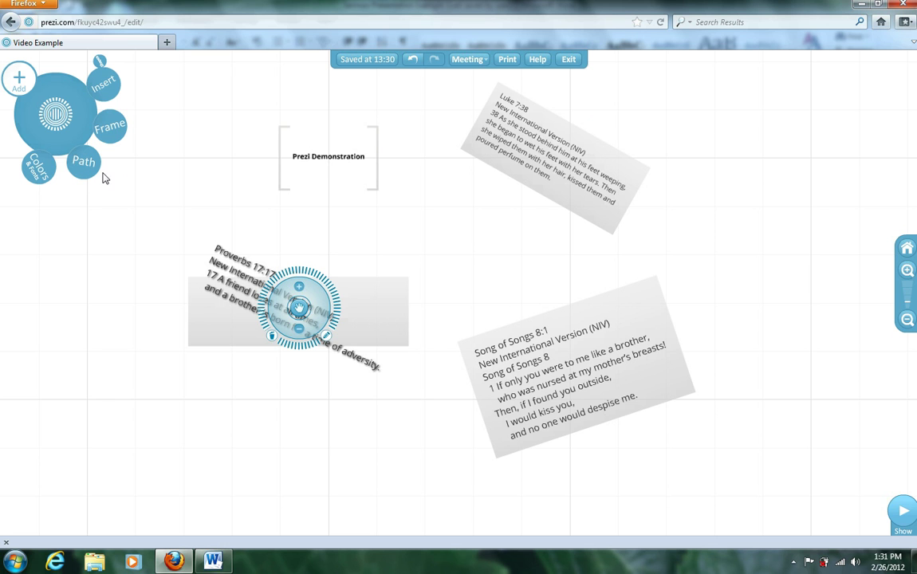
{"action": "left_click", "coordinate": [110, 96]}
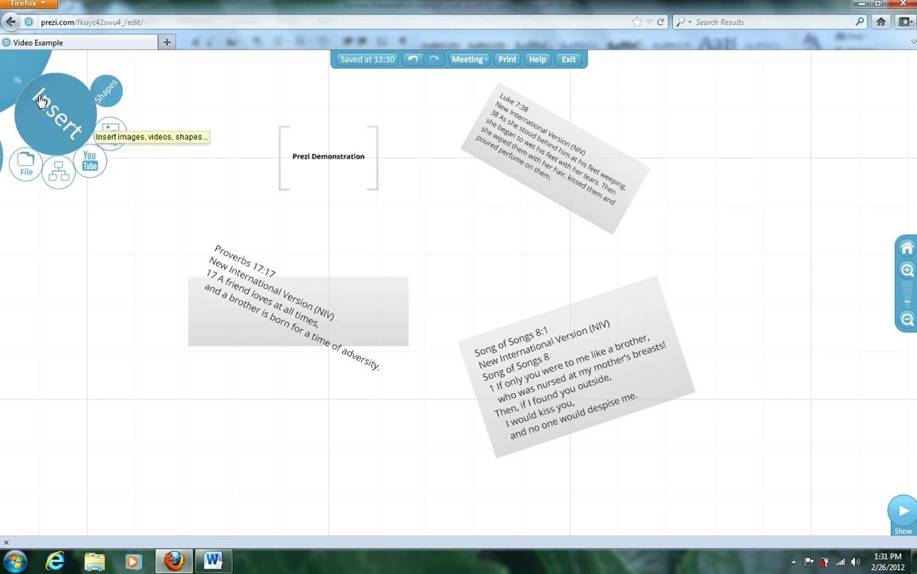
{"action": "left_click", "coordinate": [17, 82]}
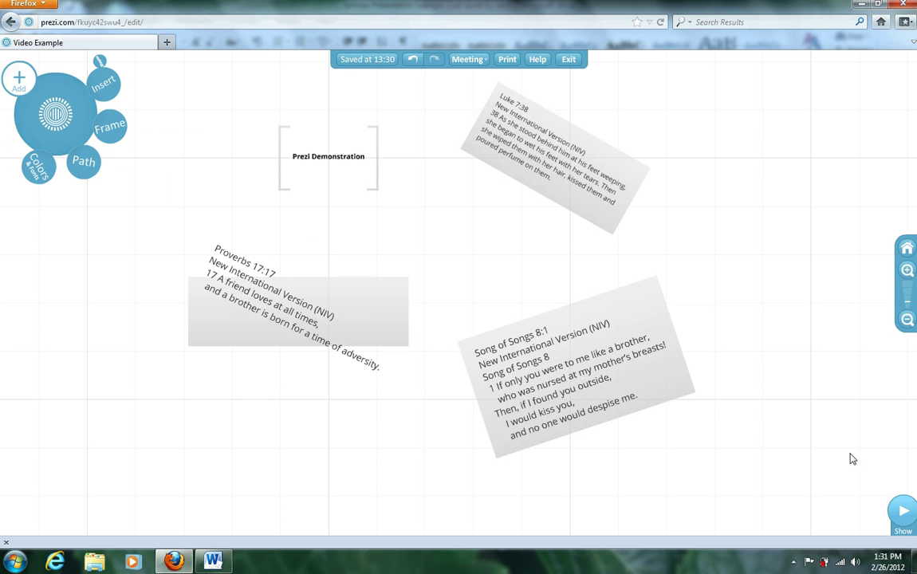
Step: Play the presentation full screen, advancing from the title through Luke 7:38, Proverbs 17:17 and Song of Songs 8:1
{"action": "left_click", "coordinate": [907, 514]}
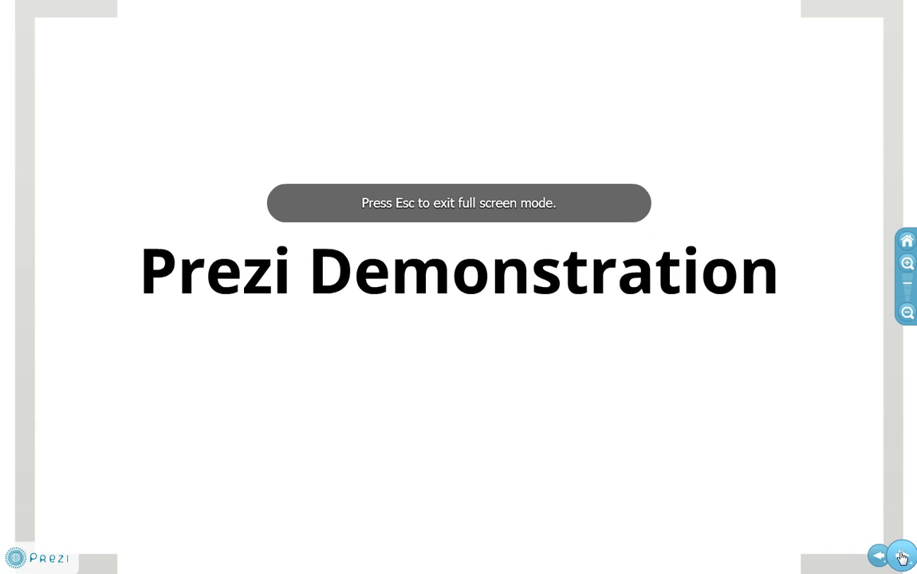
{"action": "left_click", "coordinate": [902, 556]}
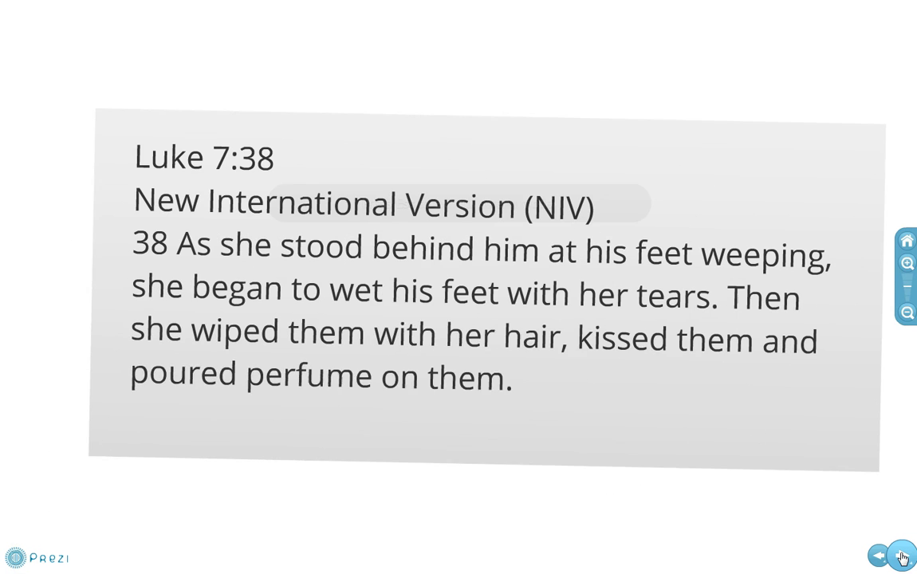
{"action": "left_click", "coordinate": [902, 556]}
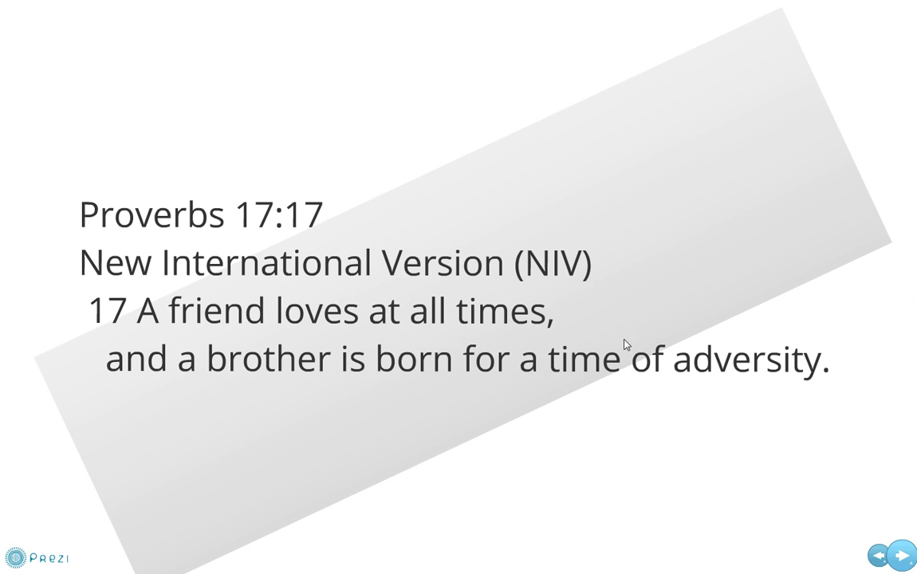
{"action": "left_click", "coordinate": [904, 554]}
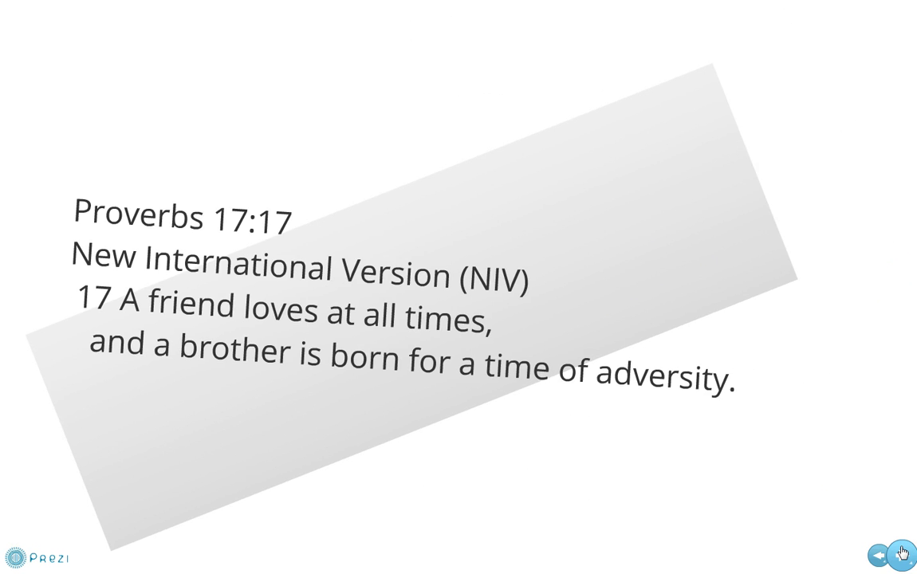